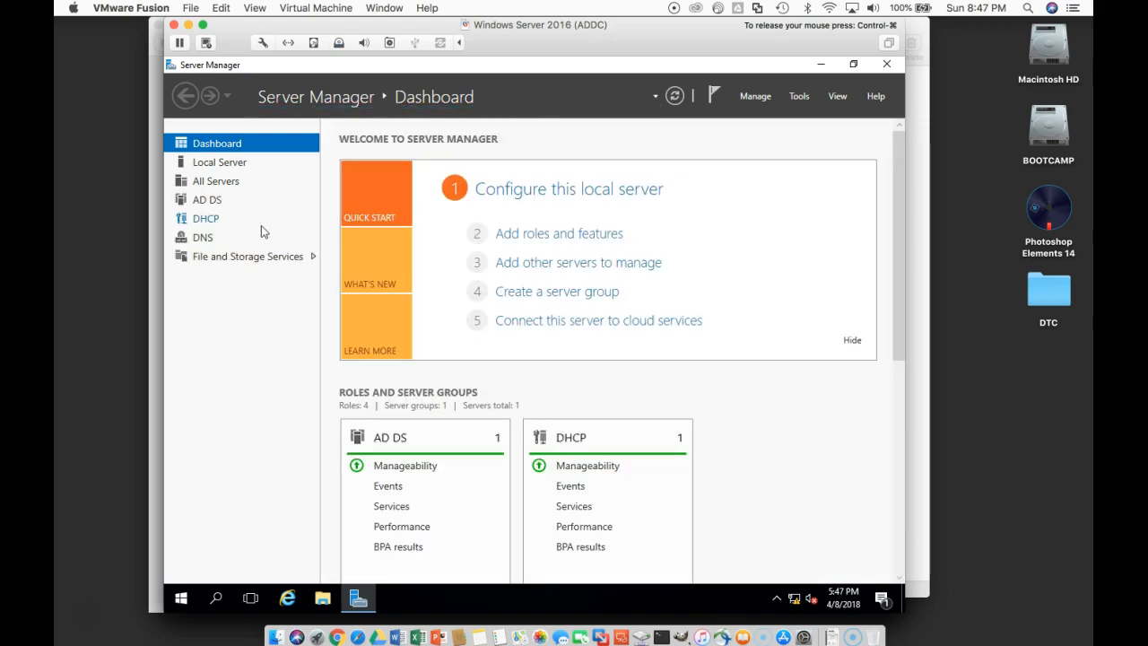
Step: Open DHCP Manager for the server ADDC from its DHCP role page
{"action": "left_click", "coordinate": [207, 222]}
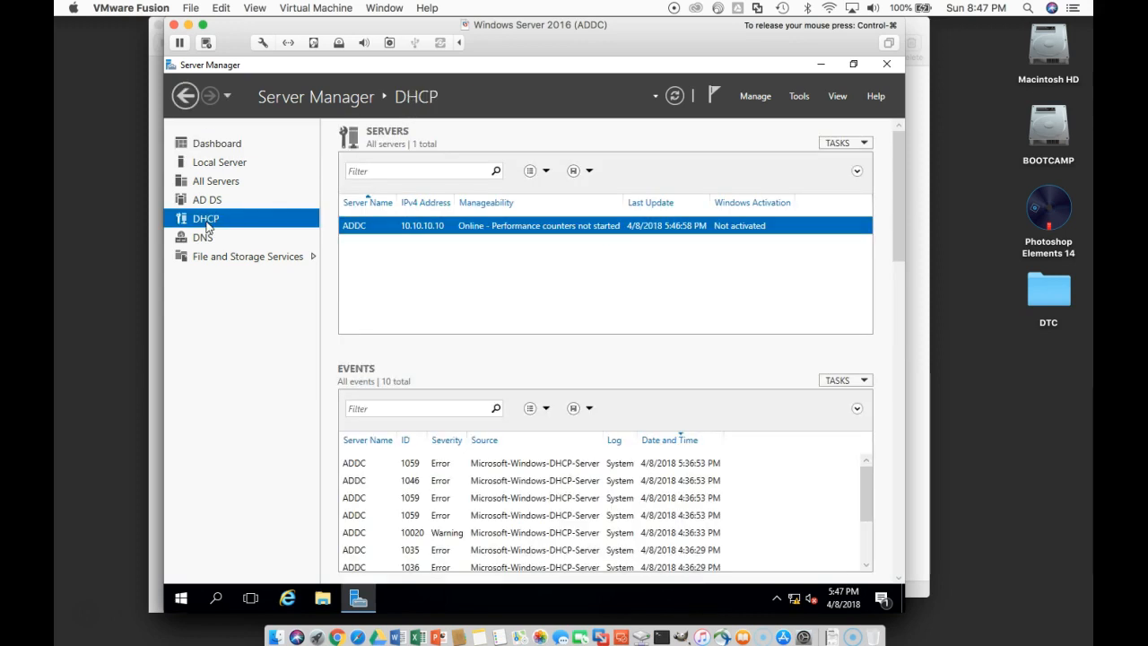
{"action": "right_click", "coordinate": [484, 229]}
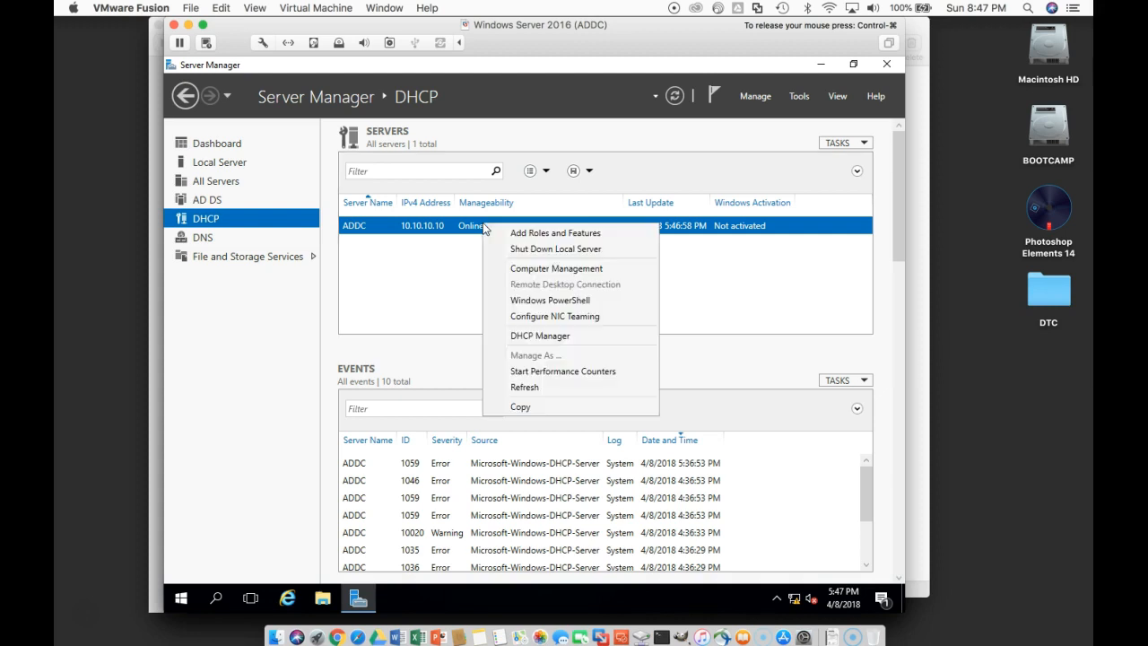
{"action": "left_click", "coordinate": [541, 336]}
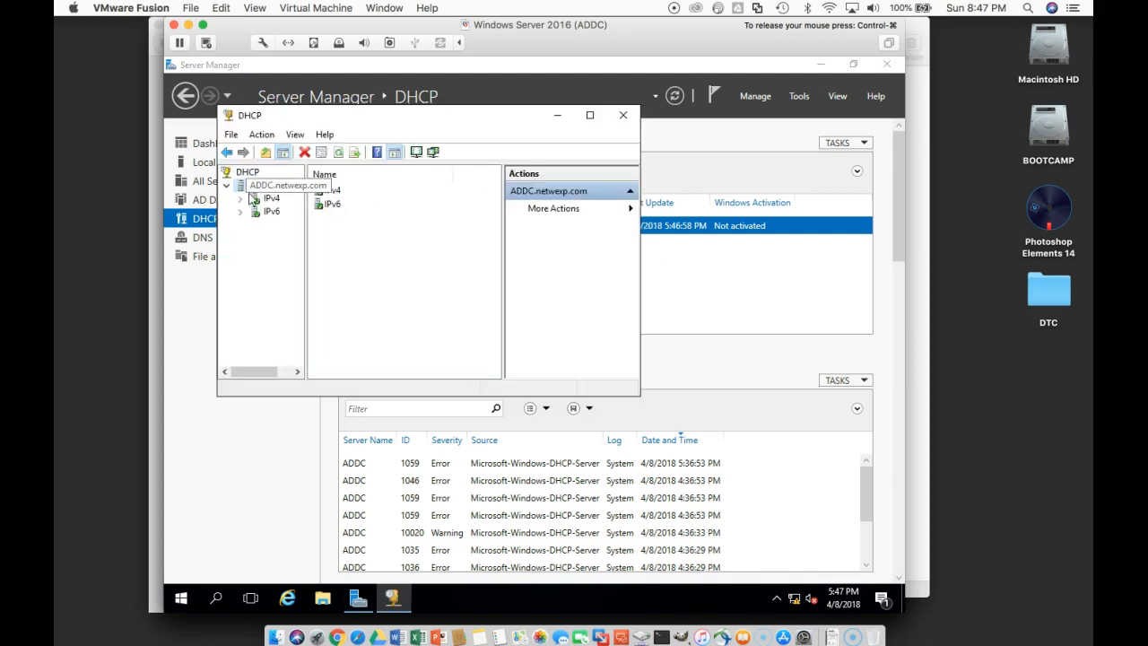
Step: Start a new IPv4 scope on the DHCP server and name it Clients
{"action": "left_click", "coordinate": [262, 199]}
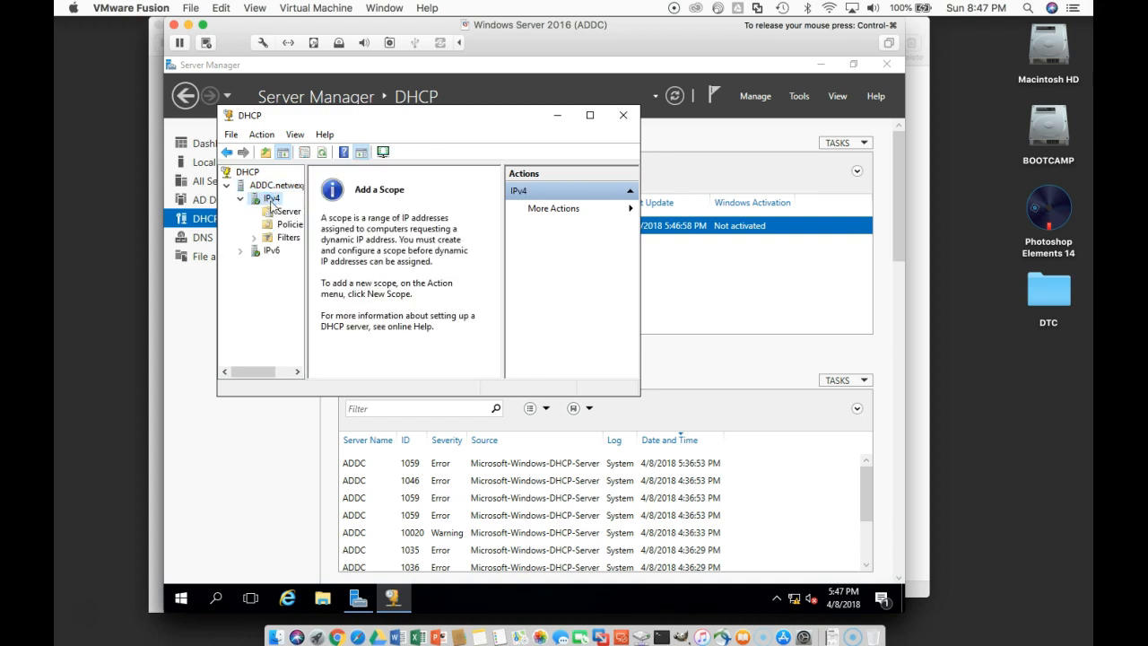
{"action": "left_click", "coordinate": [626, 210]}
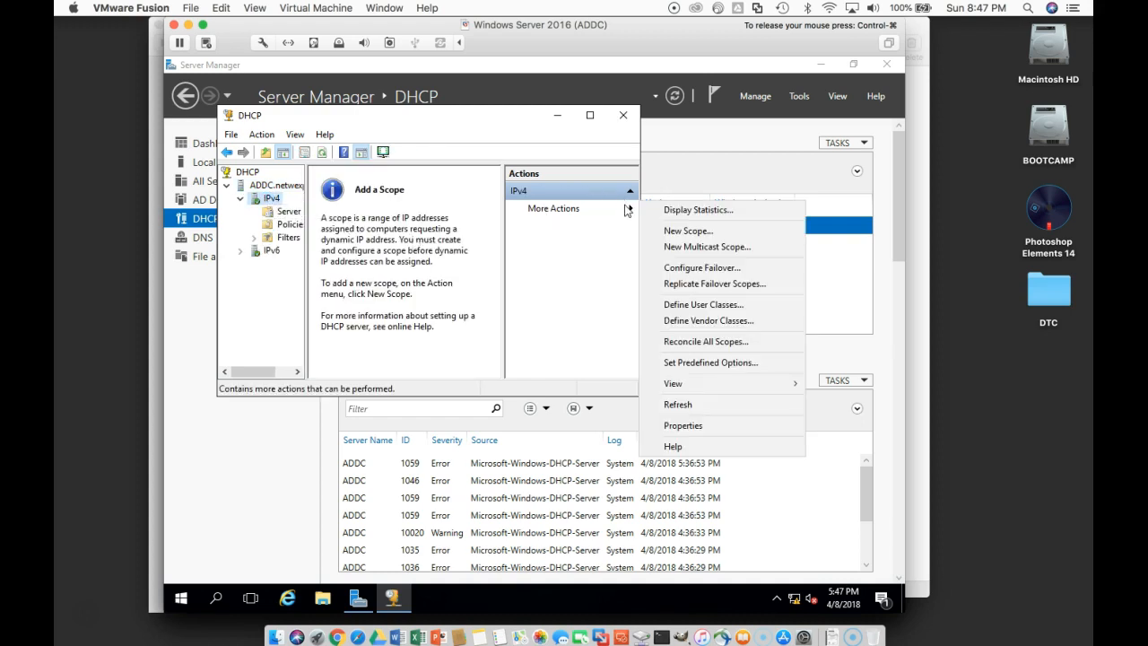
{"action": "left_click", "coordinate": [709, 231]}
{"action": "left_click", "coordinate": [529, 393]}
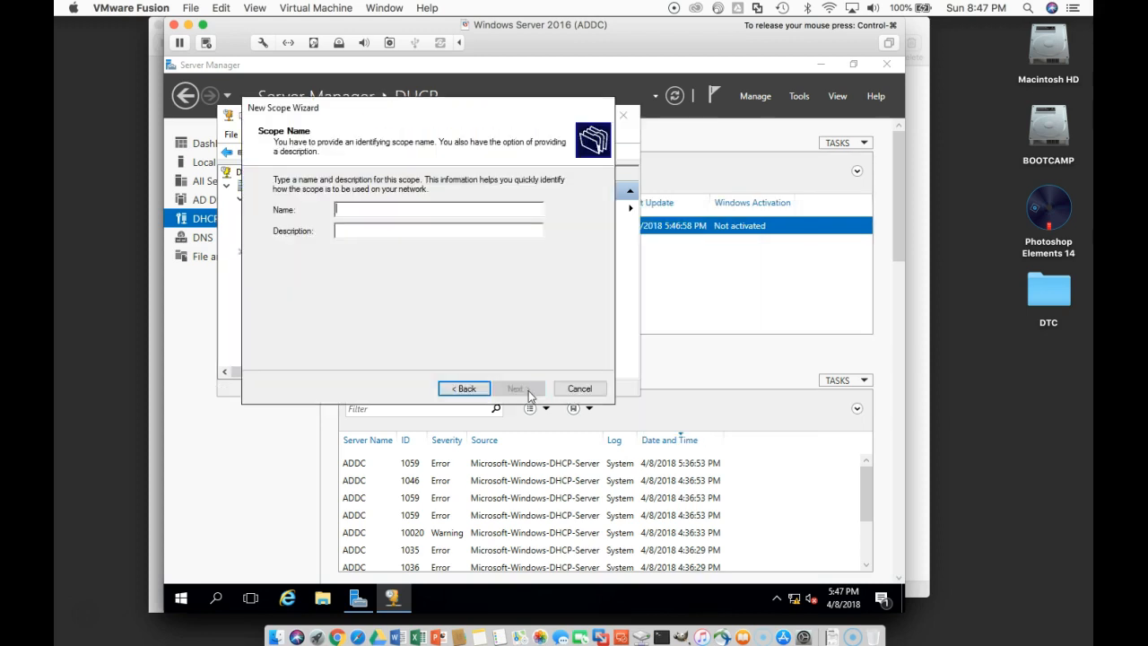
{"action": "left_click", "coordinate": [463, 211]}
{"action": "type", "text": "C"}
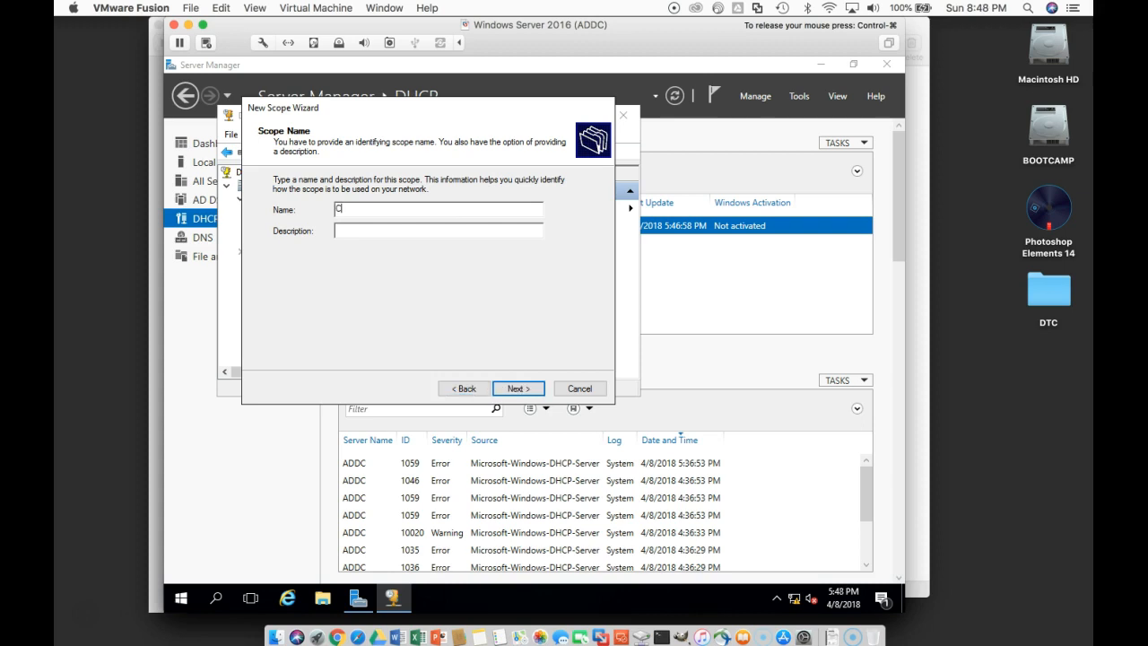
{"action": "type", "text": "lients"}
{"action": "left_click", "coordinate": [529, 392]}
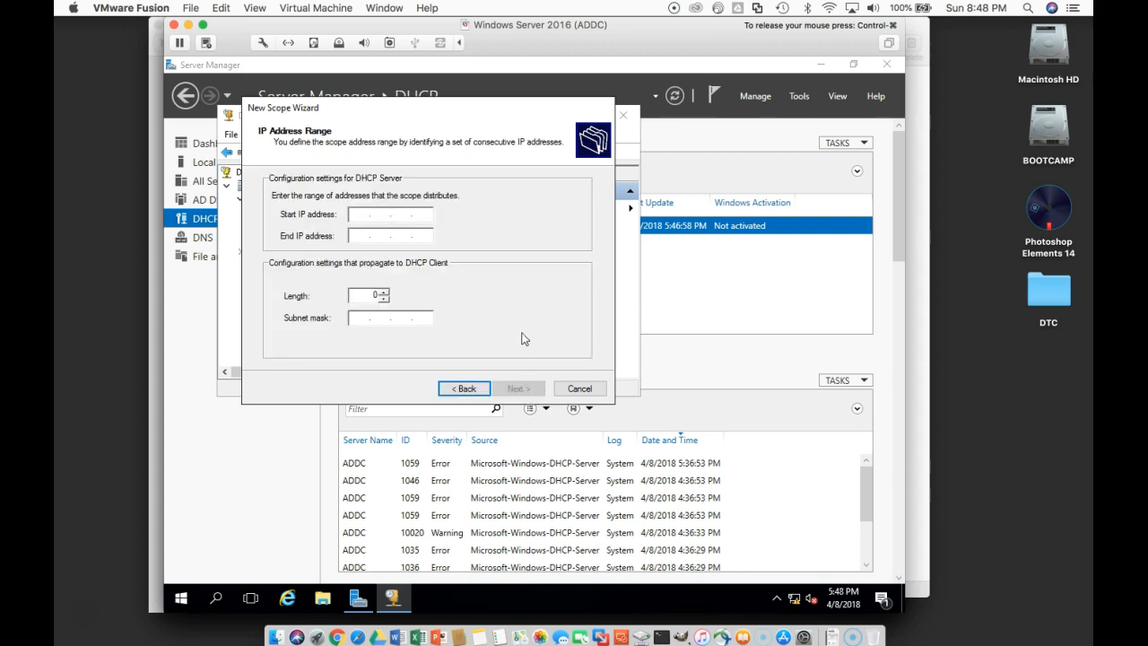
Step: Set the scope's address range to start at 10.10.10.20 and end at 10.10.10.99
{"action": "type", "text": "10.10.10.20"}
{"action": "left_click", "coordinate": [367, 237]}
{"action": "type", "text": "10 . 10 . 10 . "}
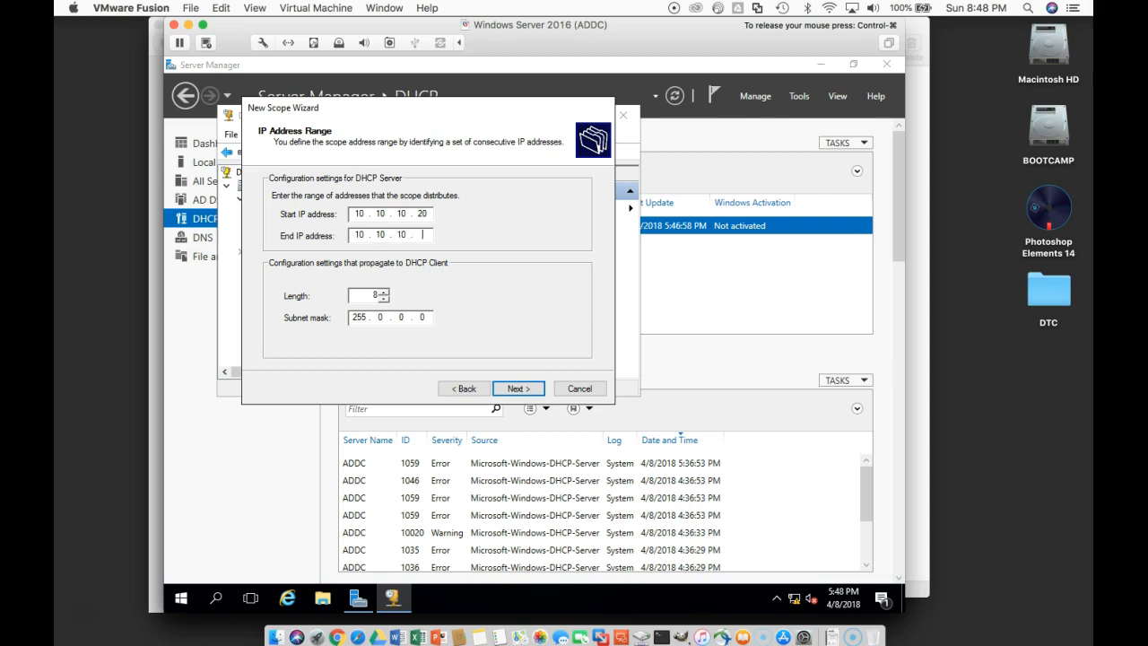
{"action": "type", "text": "99"}
Step: Set the scope's subnet mask to 255.255.255.0 and continue to the exclusions
{"action": "left_click", "coordinate": [385, 318]}
{"action": "double_click", "coordinate": [385, 318]}
{"action": "type", "text": "255255"}
{"action": "left_click", "coordinate": [512, 389]}
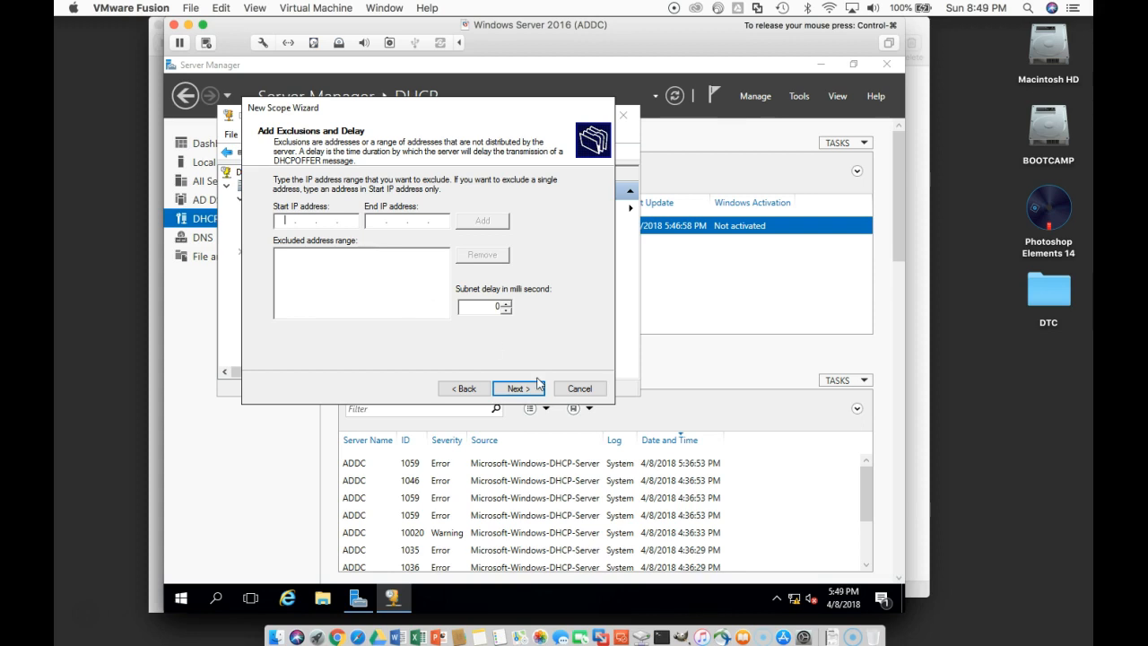
Step: Add no exclusions, keep the default lease duration, and choose to configure the DHCP options now
{"action": "left_click", "coordinate": [536, 389]}
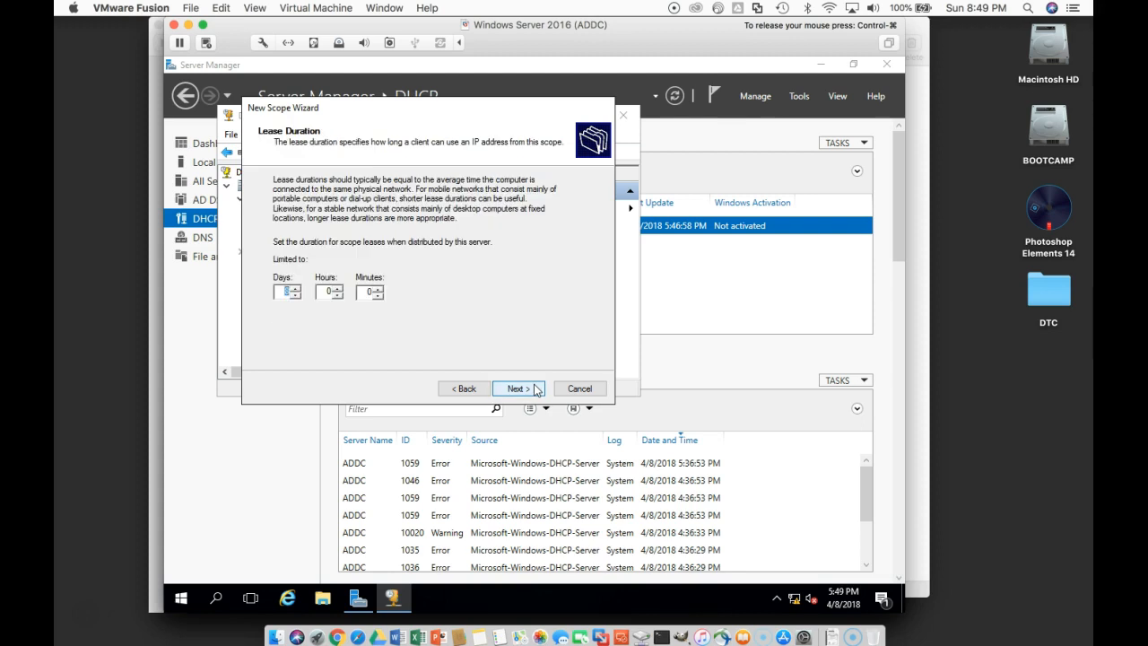
{"action": "left_click", "coordinate": [537, 388]}
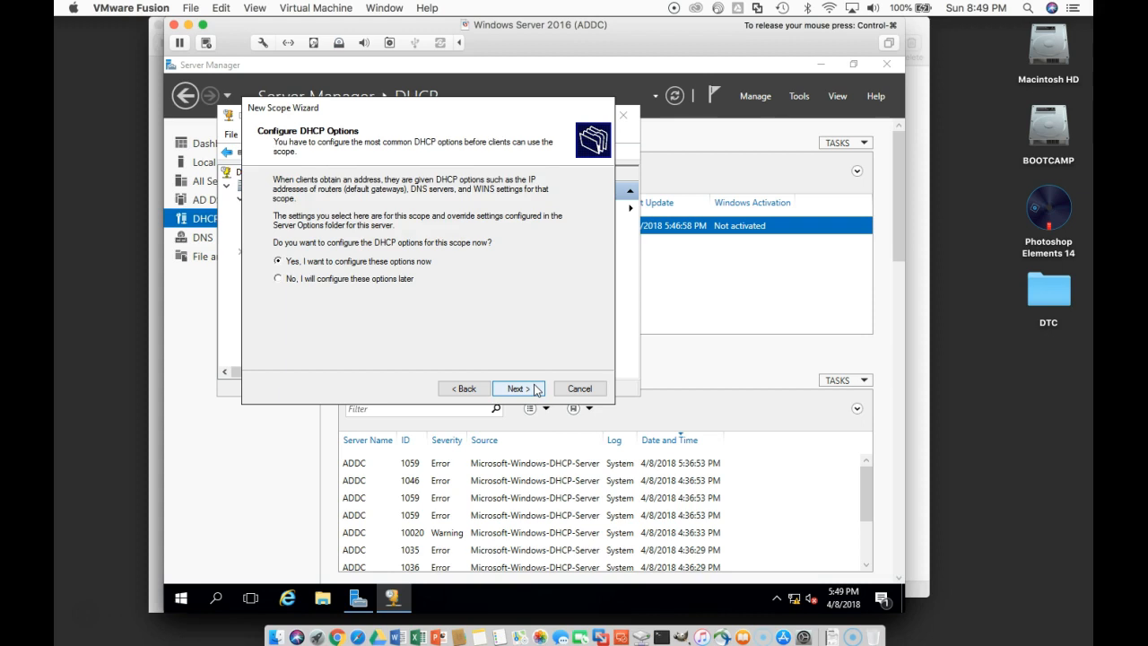
{"action": "left_click", "coordinate": [536, 388]}
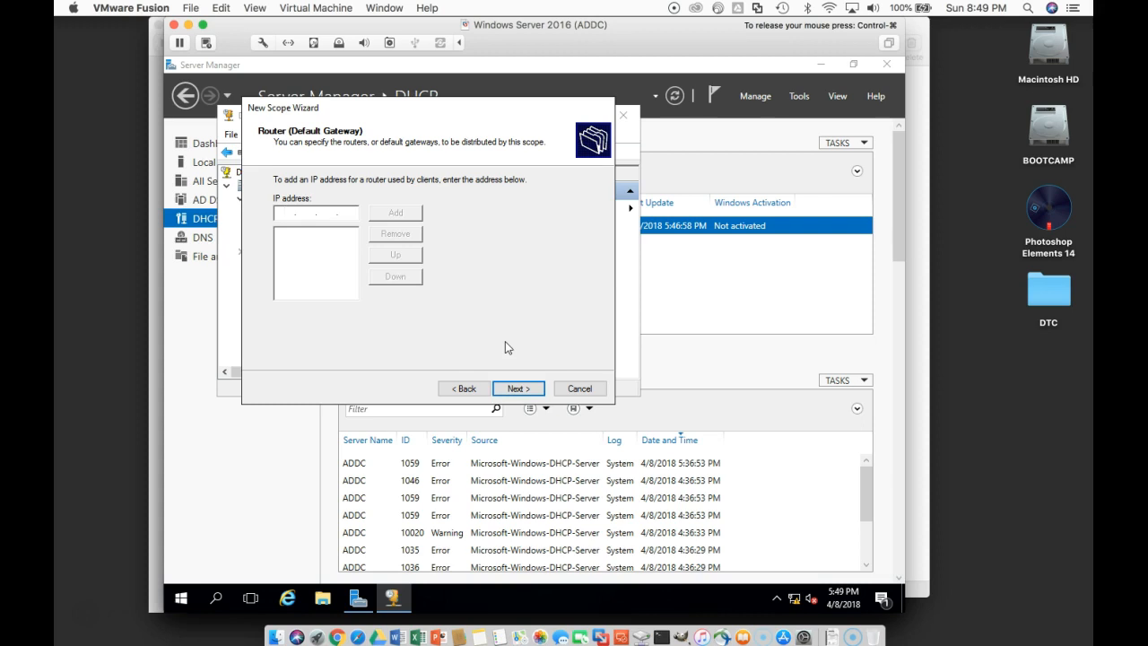
Step: Add 10.10.10.2 as the scope's router (default gateway) and continue to the DNS settings
{"action": "type", "text": "10 . 10 . 10 . 2"}
{"action": "left_click", "coordinate": [413, 214]}
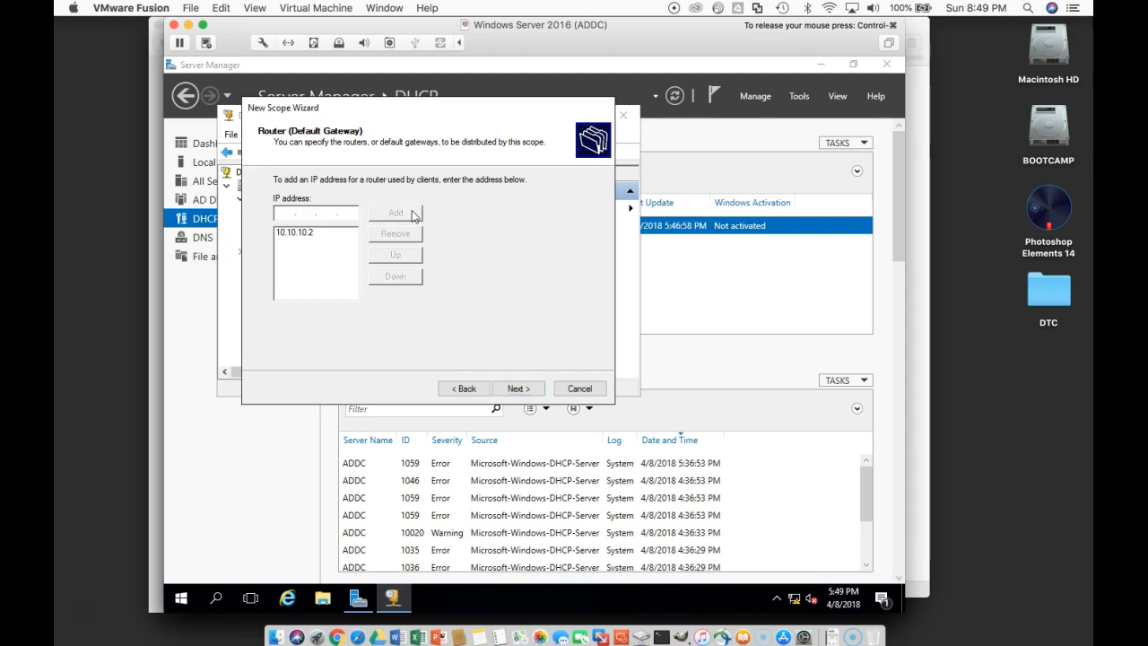
{"action": "left_click", "coordinate": [516, 388]}
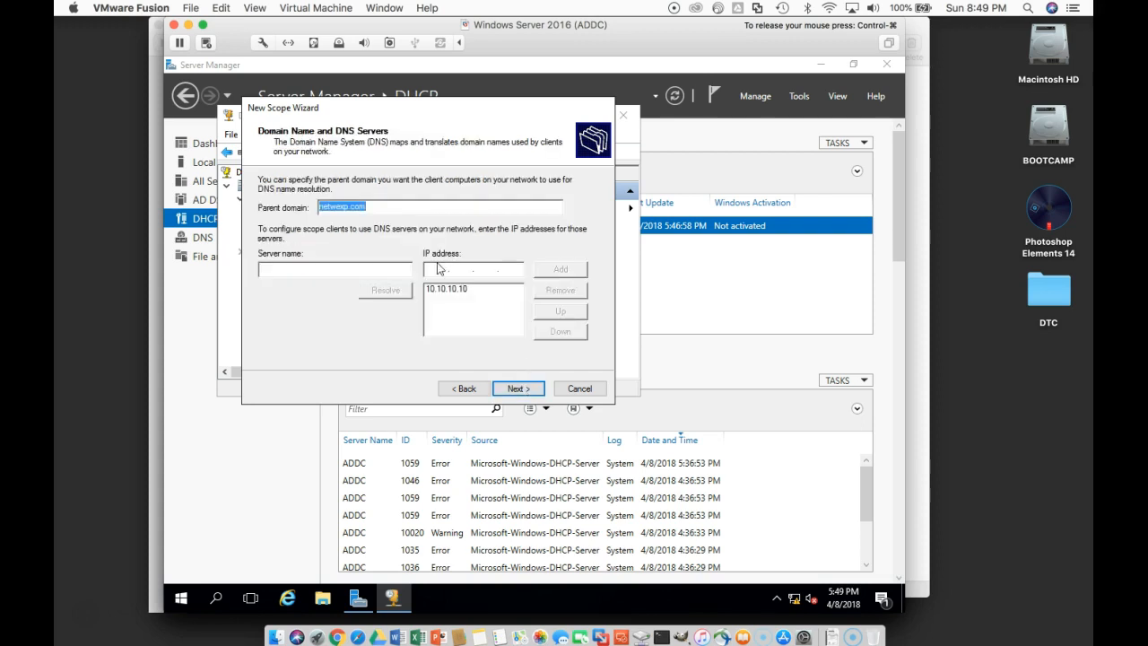
Step: Resolve and add addc.netwexp.com as a DNS server, and remove the duplicate 10.10.10.10 entry
{"action": "left_click", "coordinate": [393, 271]}
{"action": "type", "text": "addc."}
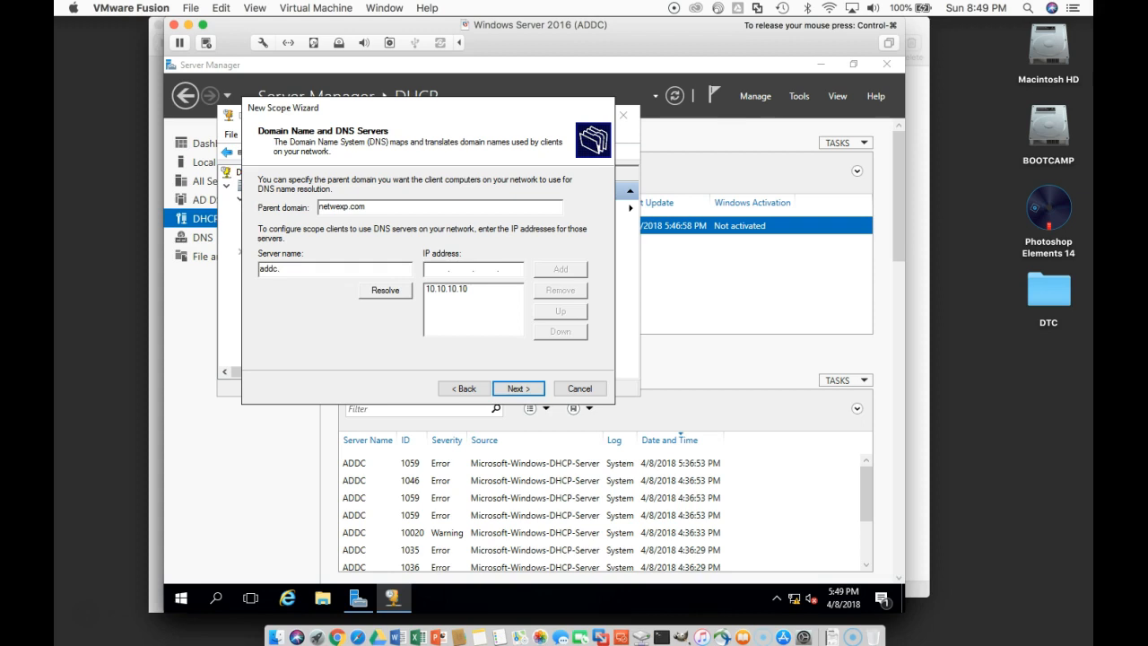
{"action": "type", "text": "netwexp.com"}
{"action": "left_click", "coordinate": [402, 293]}
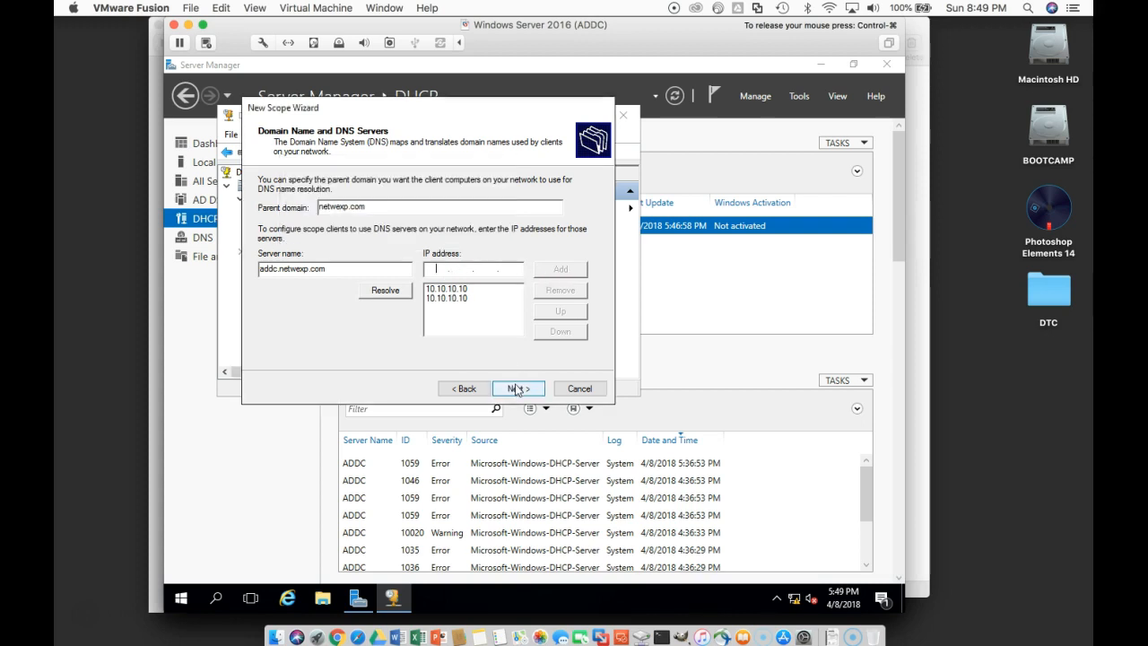
{"action": "left_click", "coordinate": [477, 298]}
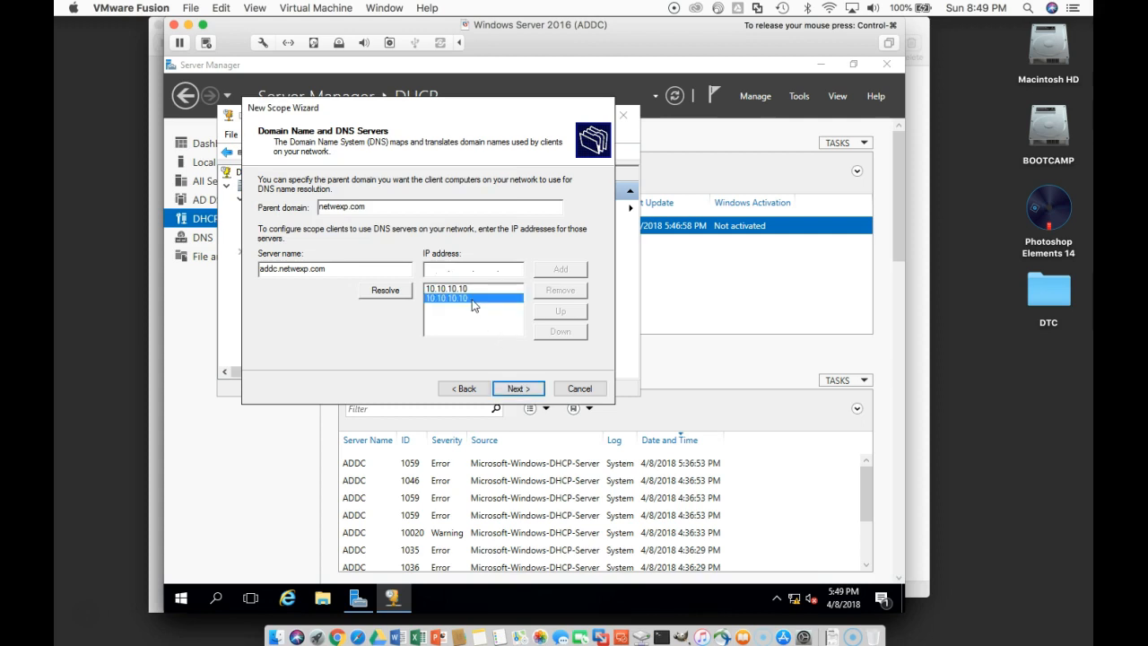
{"action": "left_click", "coordinate": [560, 292]}
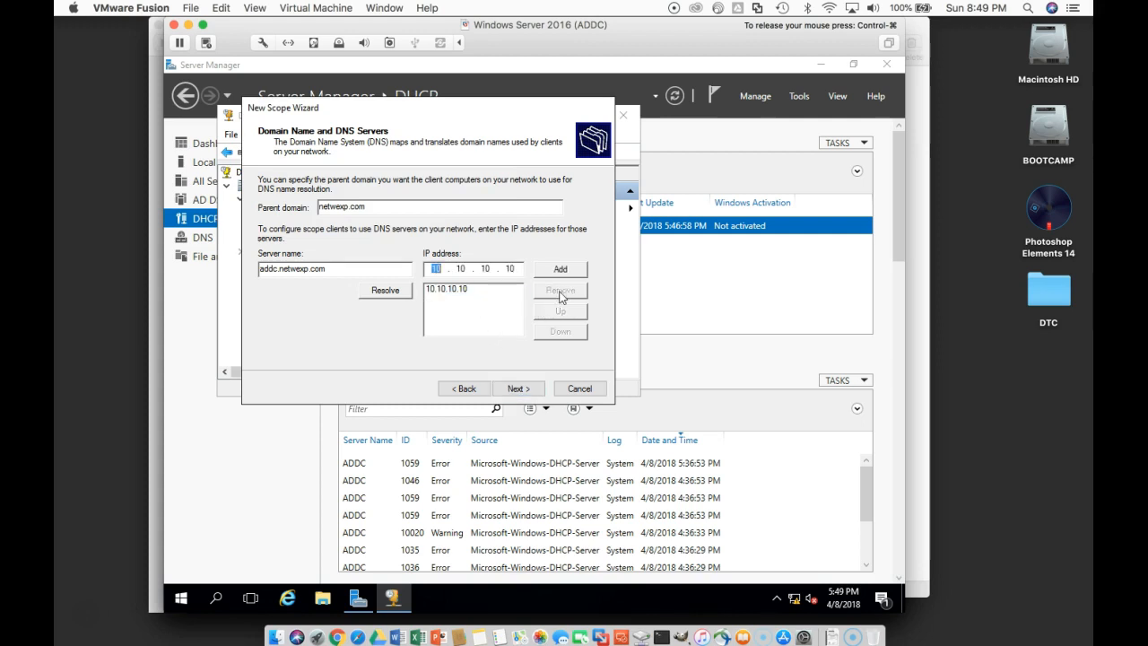
Step: Accept the DNS settings without adding WINS servers, activate the scope now and finish the wizard
{"action": "left_click", "coordinate": [519, 388]}
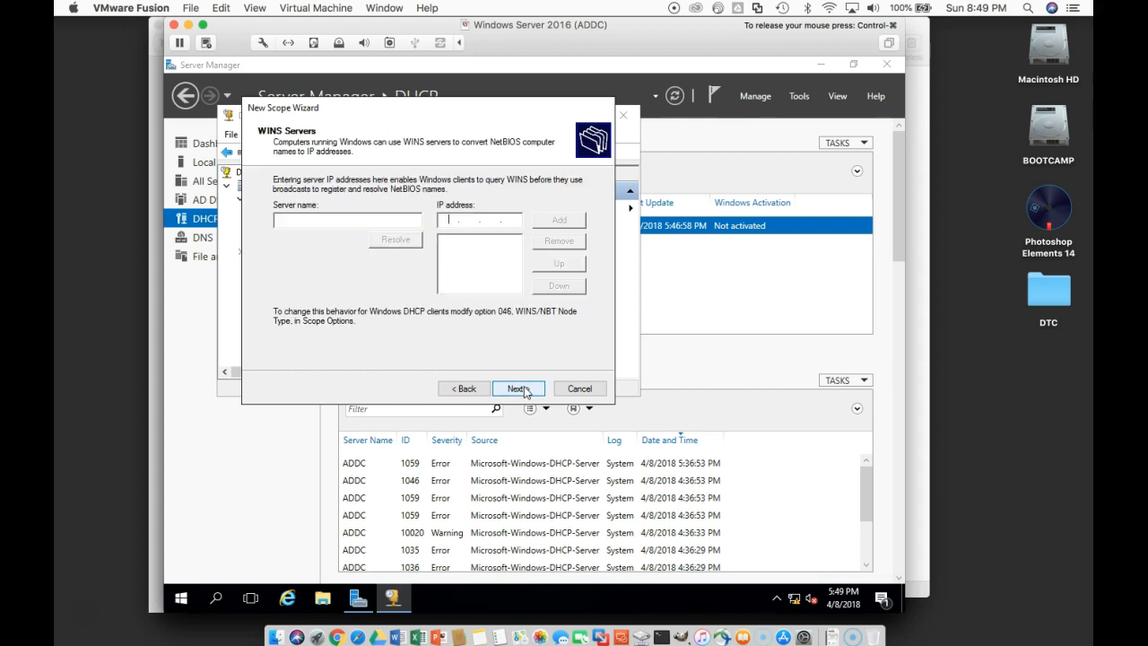
{"action": "left_click", "coordinate": [520, 389]}
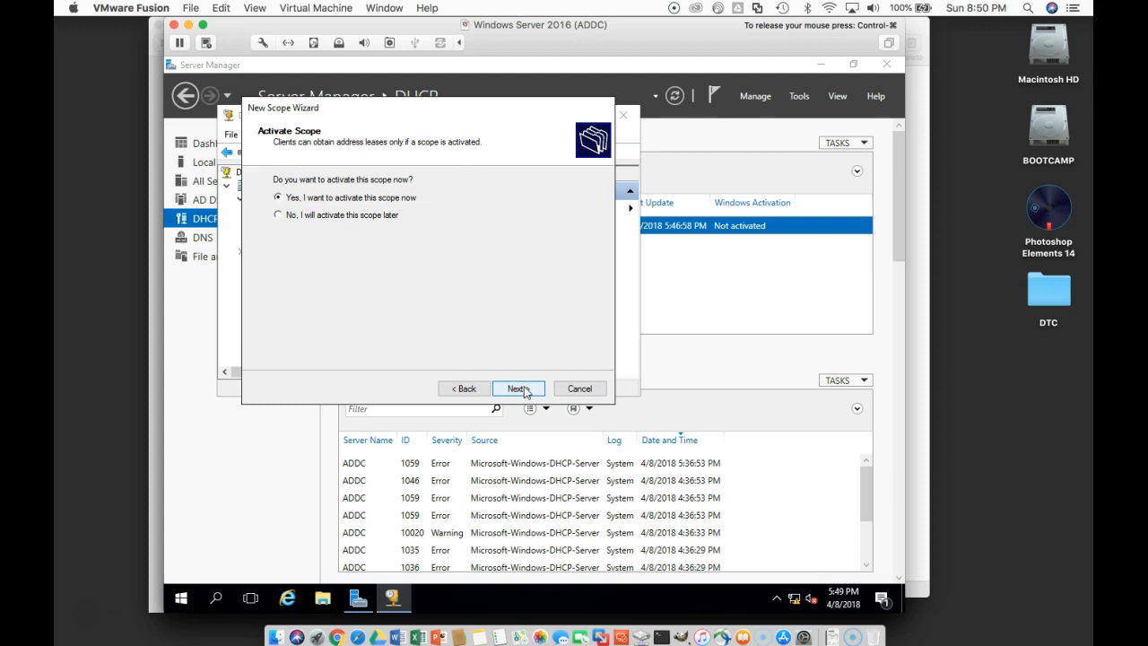
{"action": "left_click", "coordinate": [520, 389]}
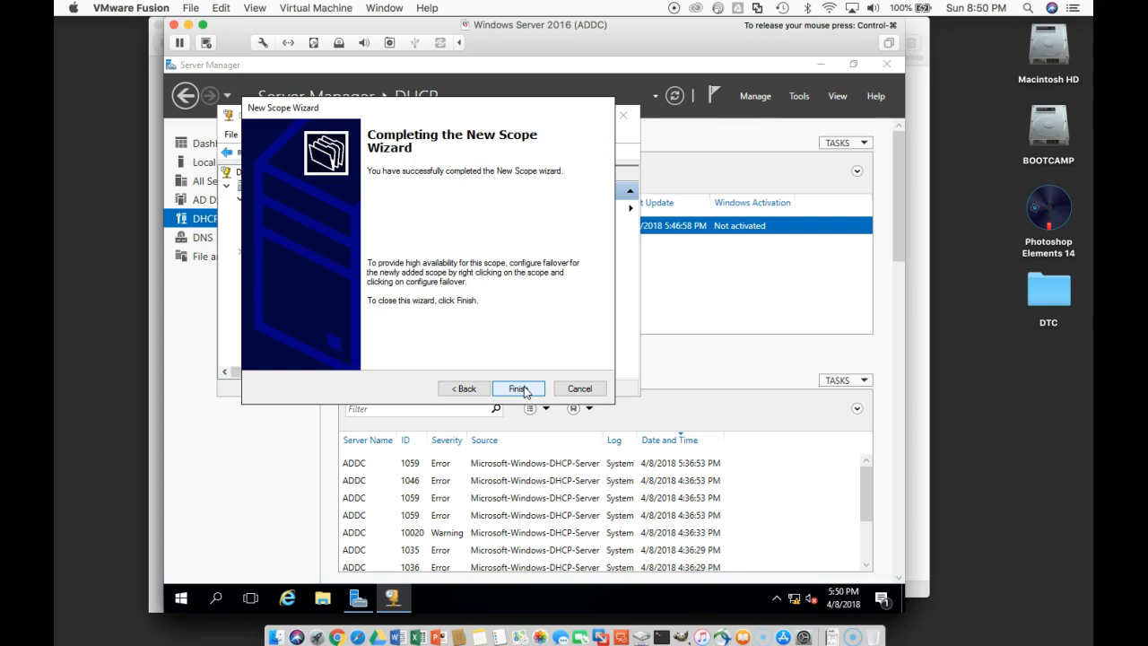
{"action": "left_click", "coordinate": [520, 389]}
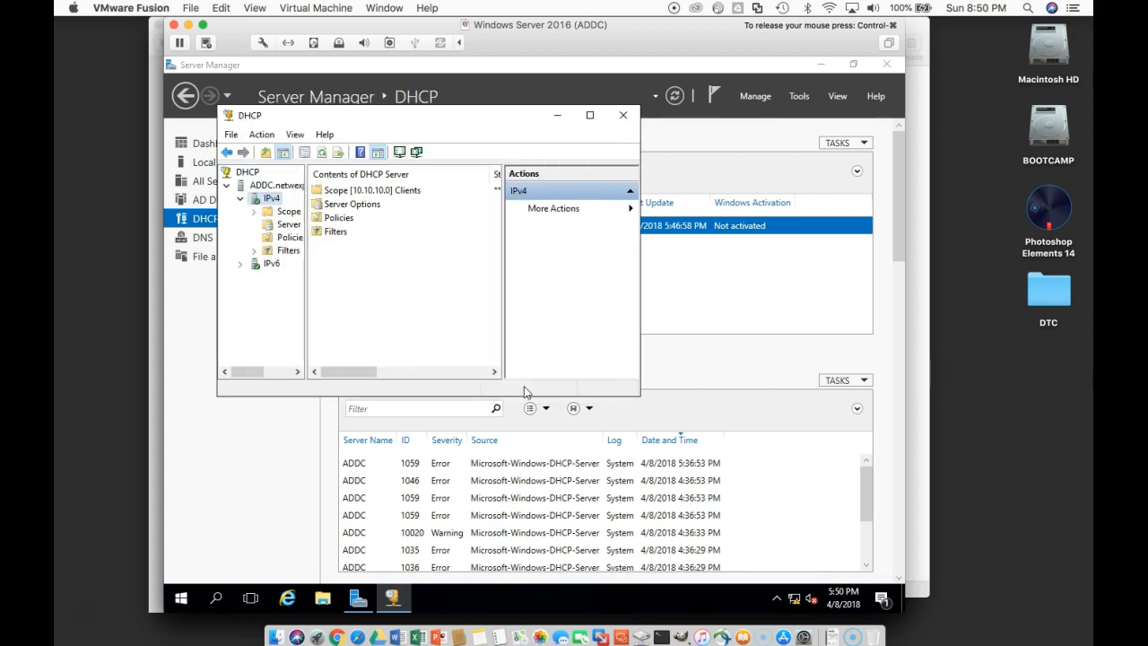
Step: Close the DHCP console and Server Manager, and switch to the Windows 10 x64 2 virtual machine window
{"action": "left_click", "coordinate": [625, 117]}
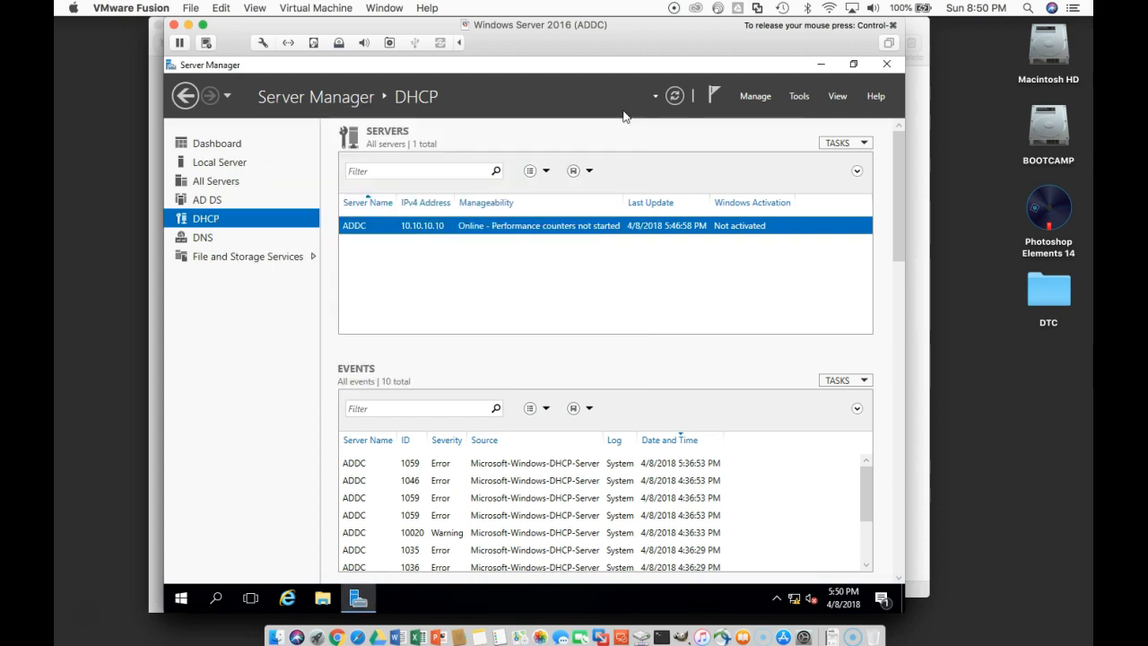
{"action": "left_click", "coordinate": [895, 68]}
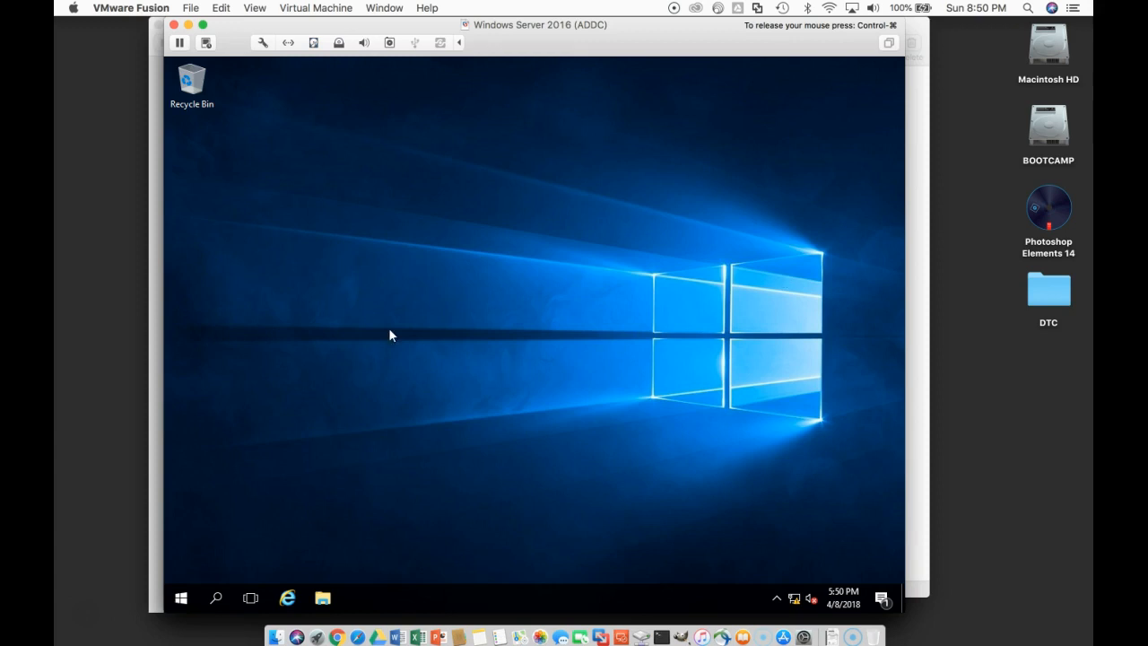
{"action": "left_click", "coordinate": [152, 359]}
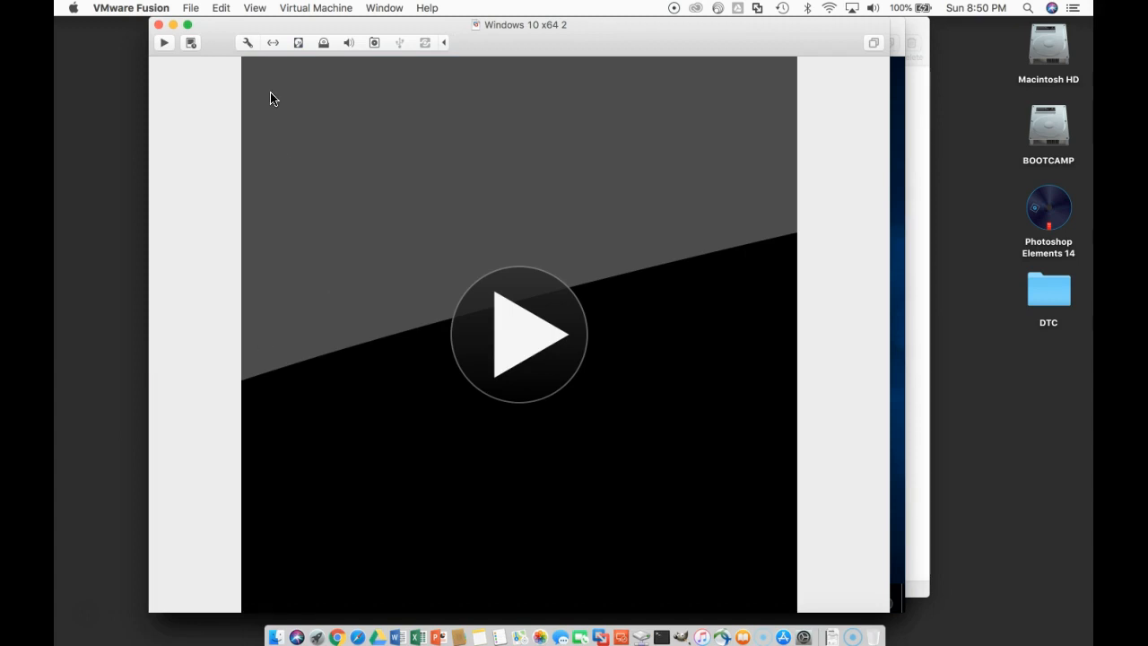
Step: Open the VMware Fusion network preferences and select the custom network vmnet2
{"action": "left_click", "coordinate": [165, 11]}
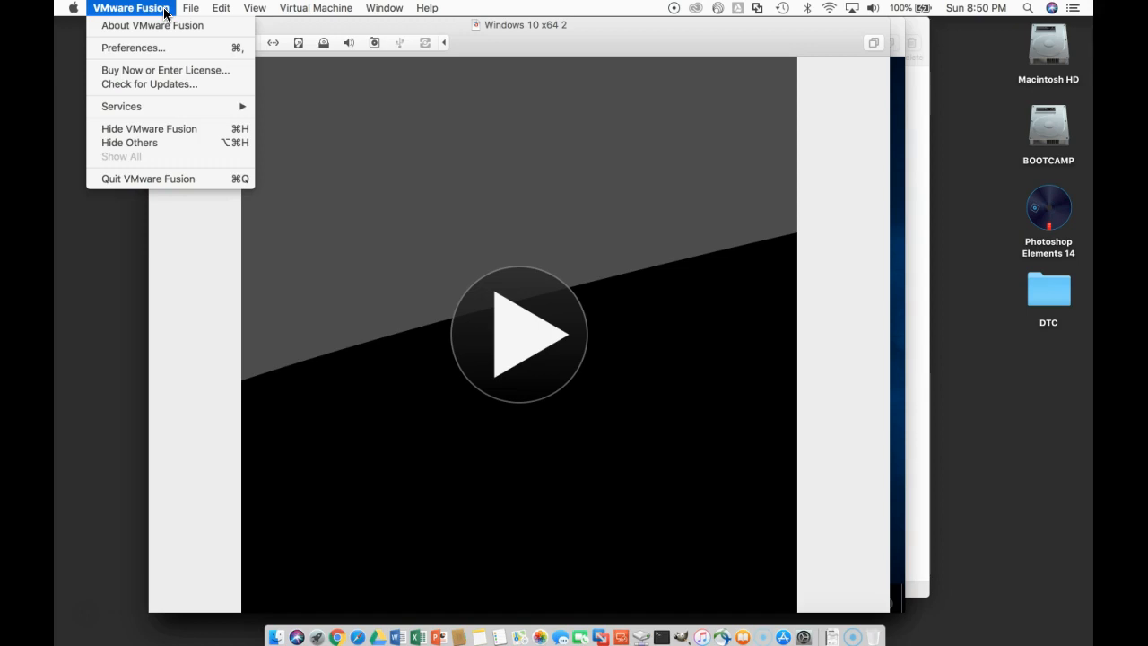
{"action": "left_click", "coordinate": [165, 47]}
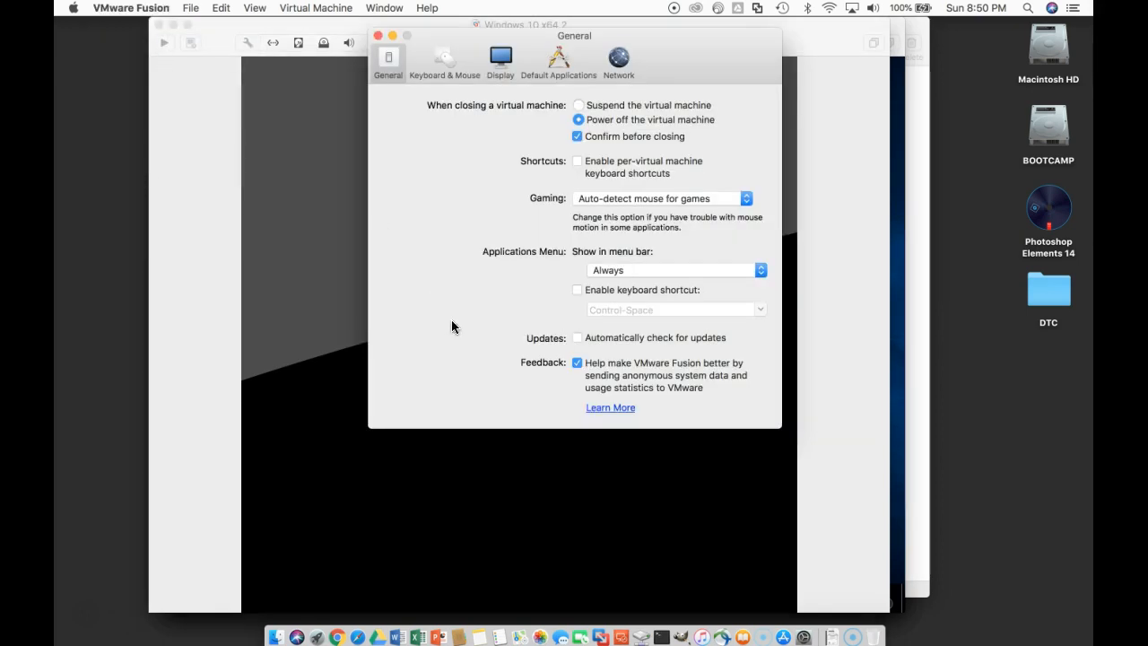
{"action": "left_click", "coordinate": [621, 68]}
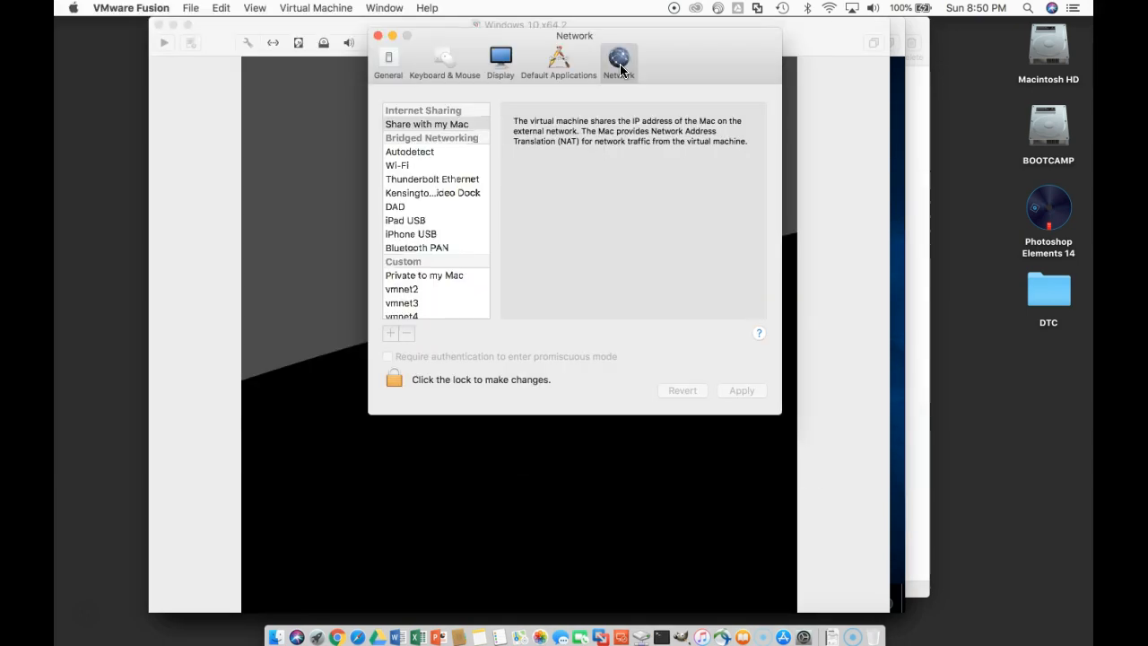
{"action": "left_click", "coordinate": [415, 289]}
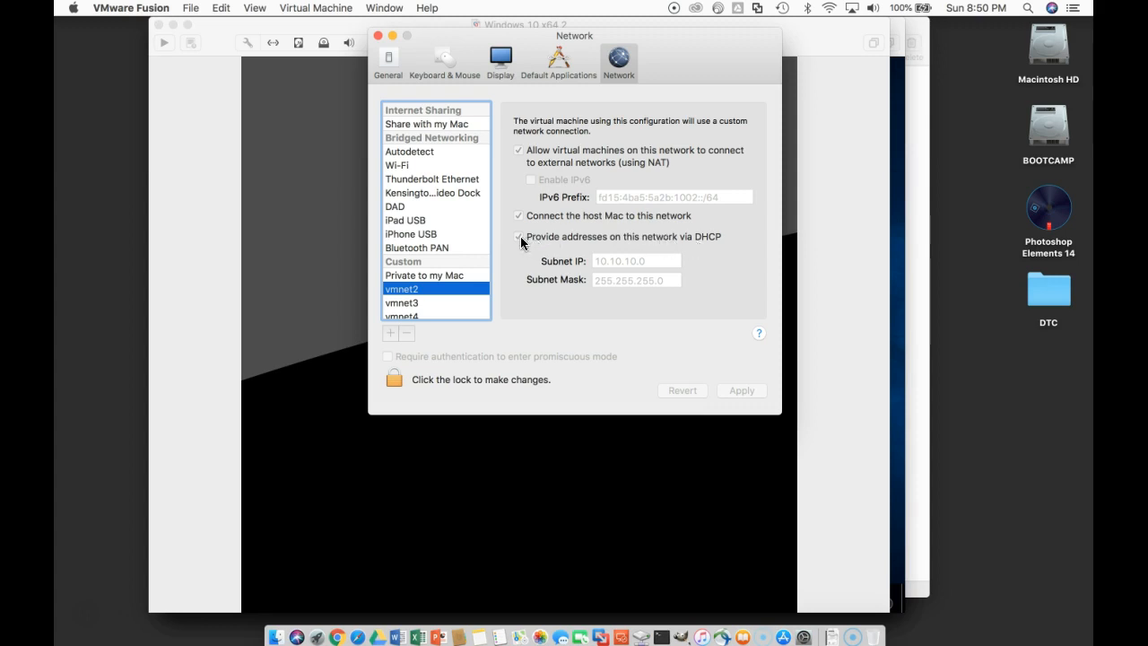
Step: Unlock the network preferences for changes by entering the account password
{"action": "left_click", "coordinate": [412, 378]}
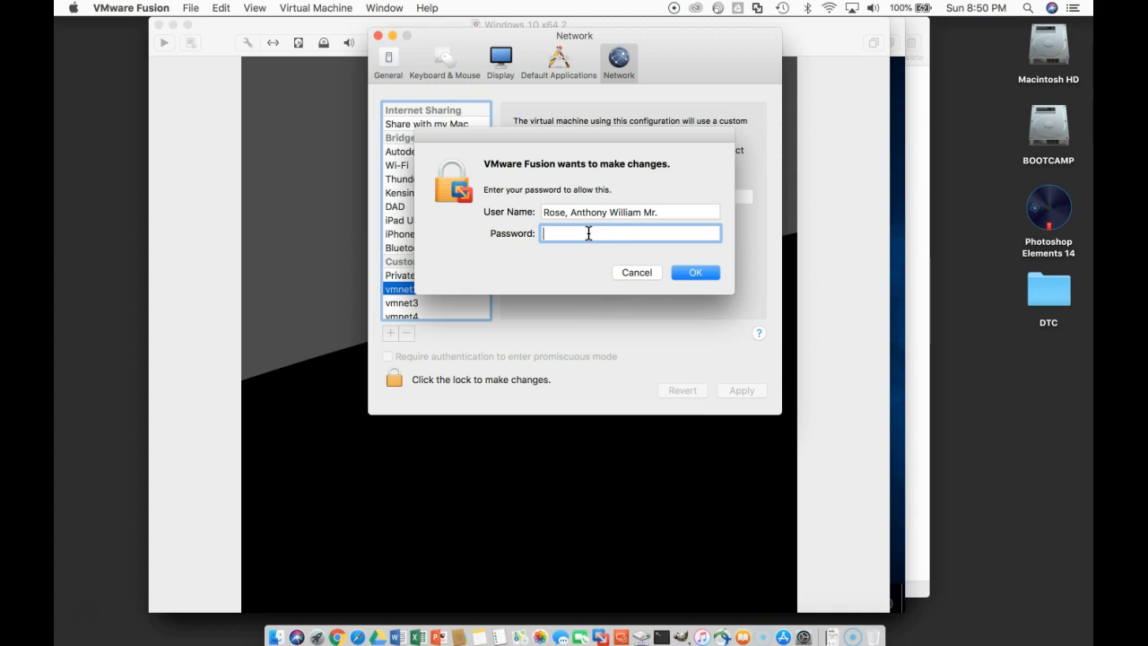
{"action": "type", "text": "•••••••••"}
{"action": "key", "text": "Return"}
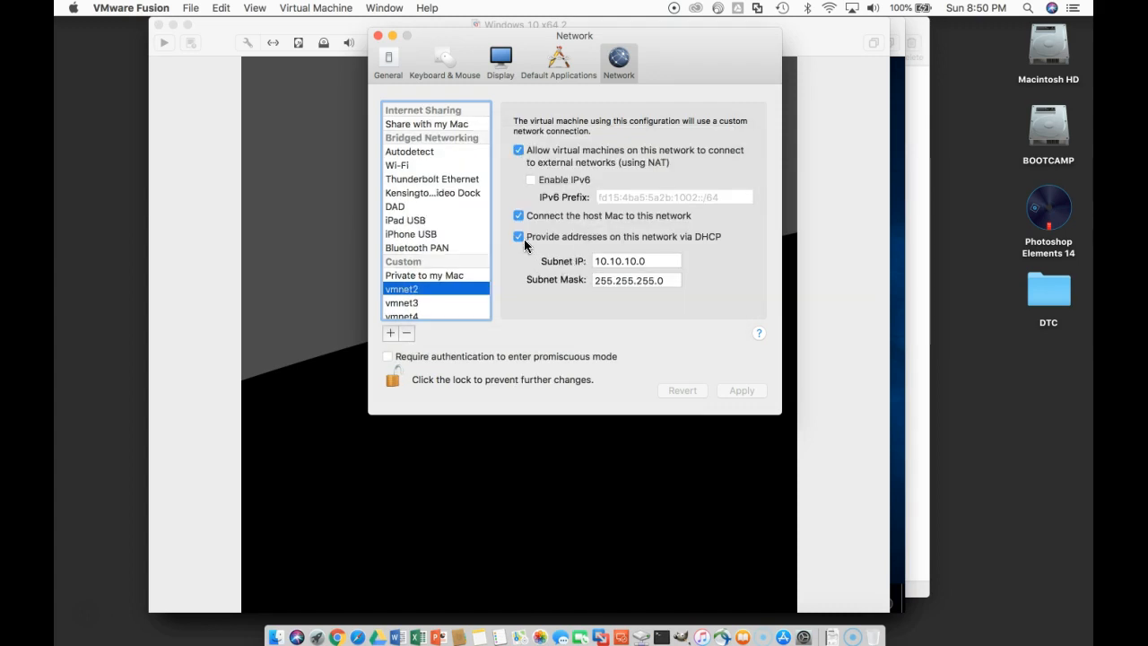
Step: Disable providing addresses via DHCP on vmnet2, lock the network settings and close the preferences
{"action": "left_click", "coordinate": [520, 238]}
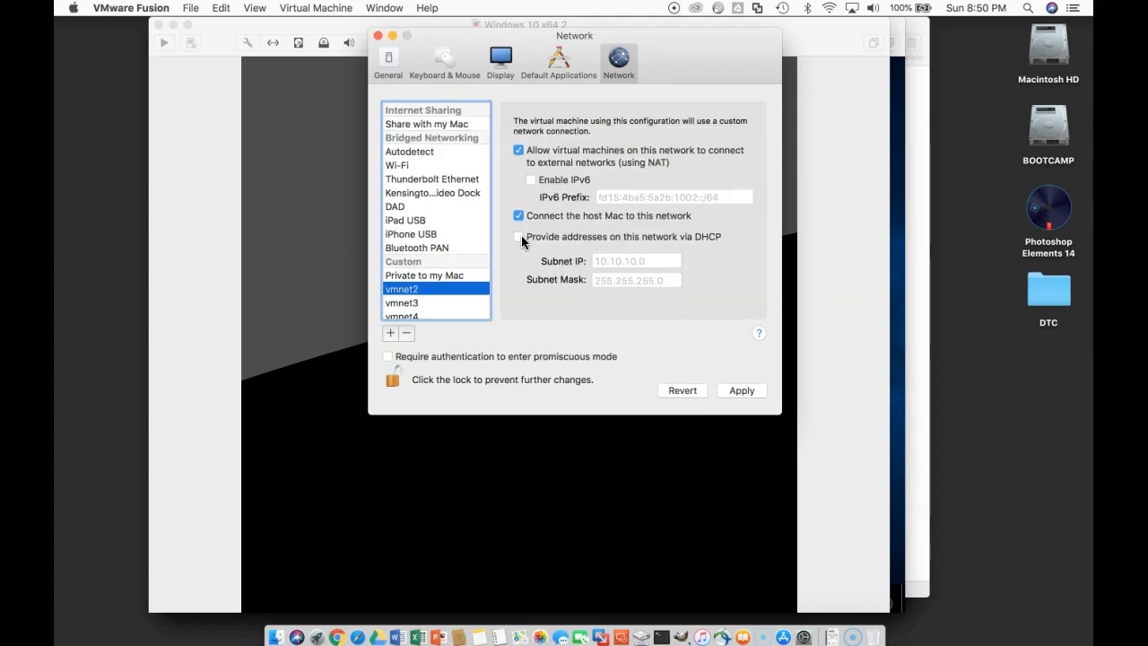
{"action": "left_click", "coordinate": [471, 378]}
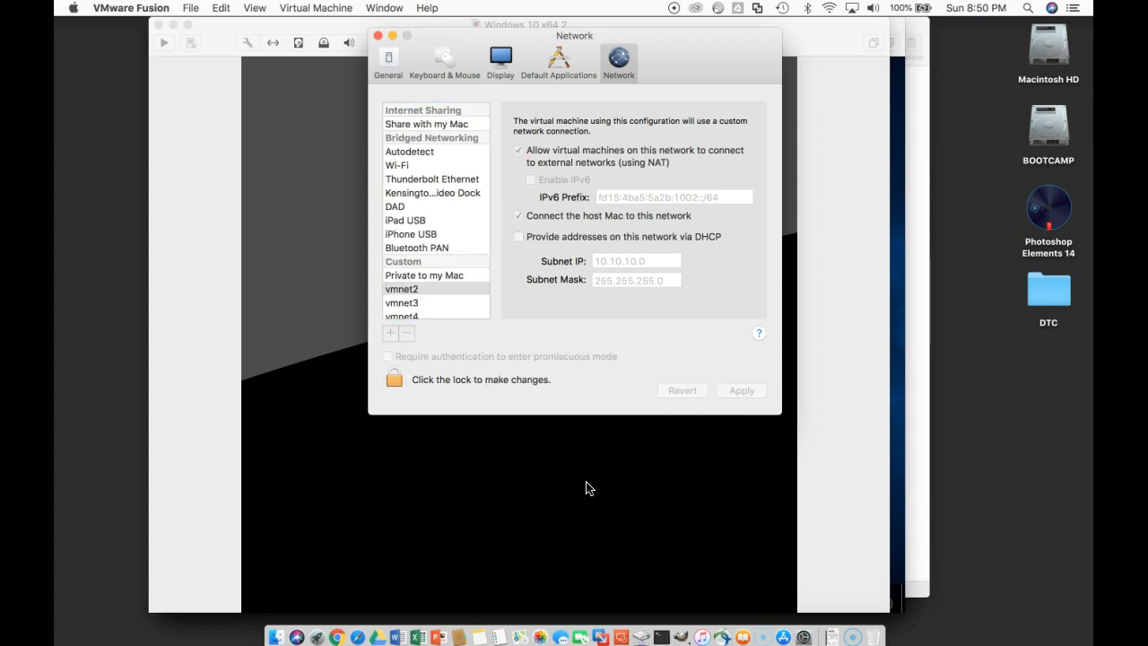
{"action": "key", "text": "super+w"}
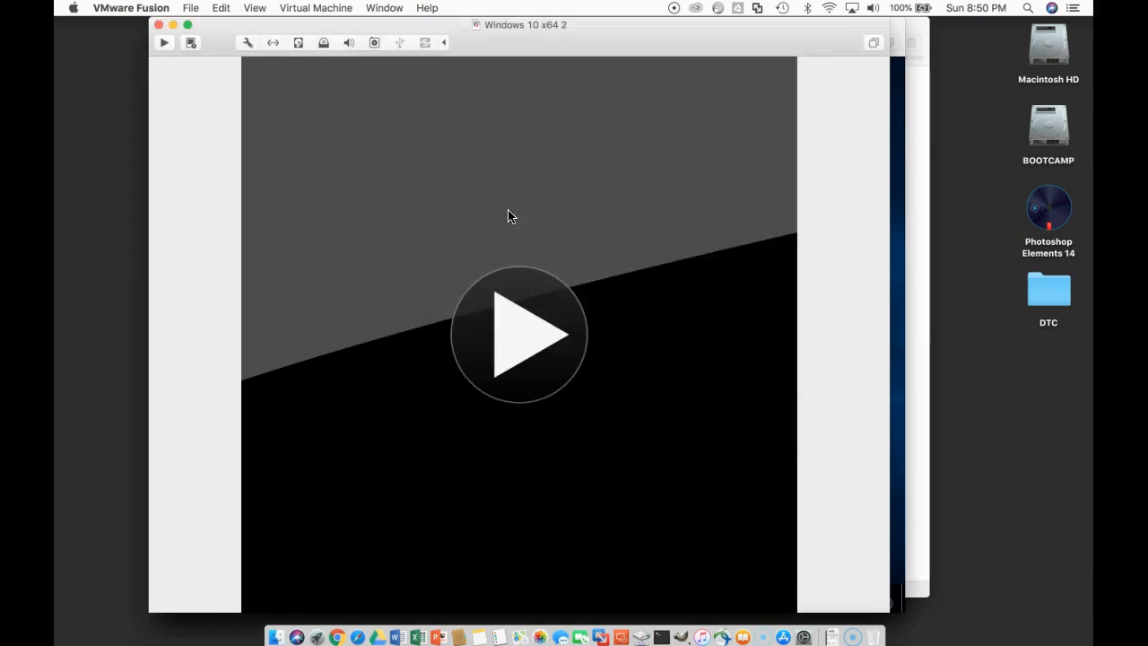
Step: Start the Windows 10 x64 2 virtual machine, dismiss the CD-ROM image notice and bring up the sign-in screen
{"action": "left_click", "coordinate": [532, 348]}
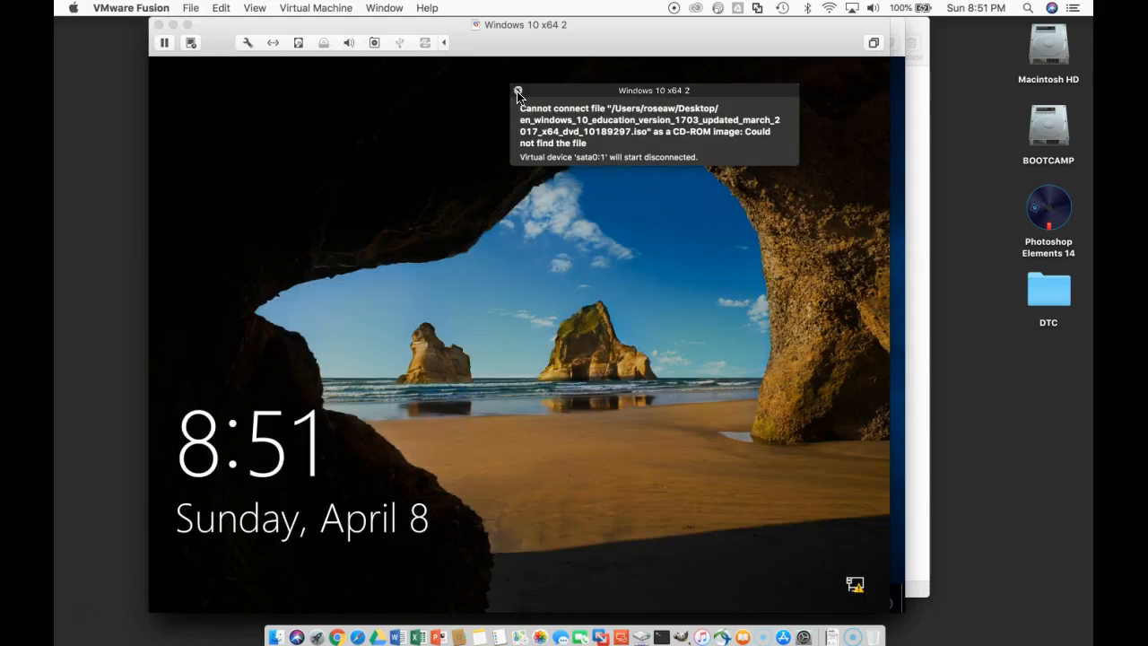
{"action": "left_click", "coordinate": [518, 92]}
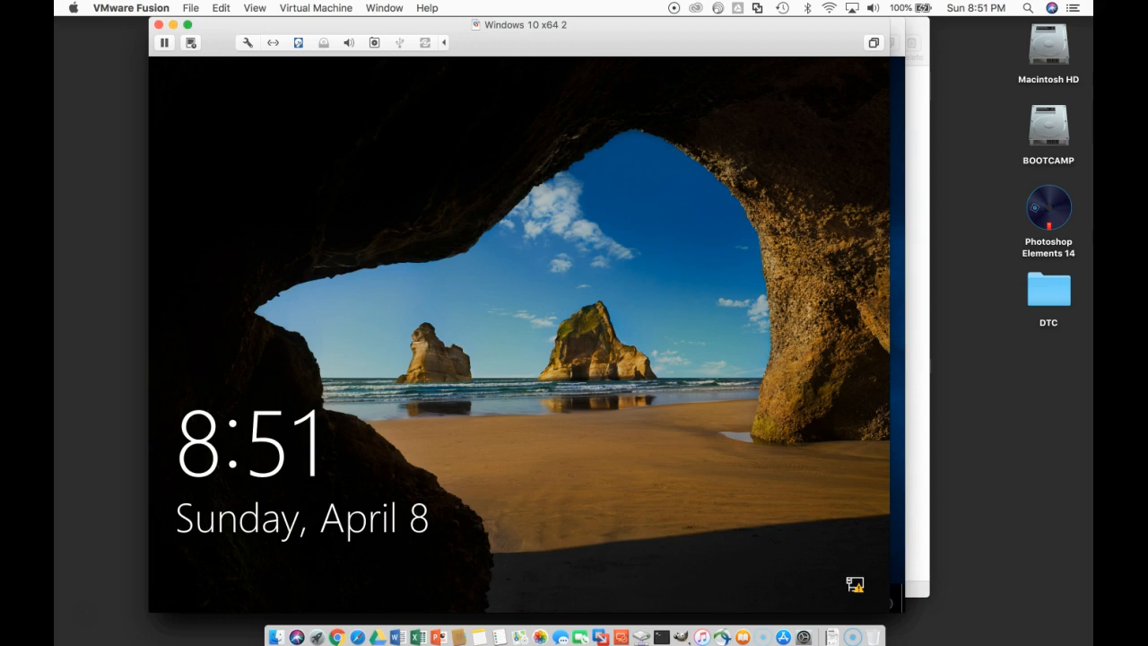
{"action": "left_click", "coordinate": [363, 187]}
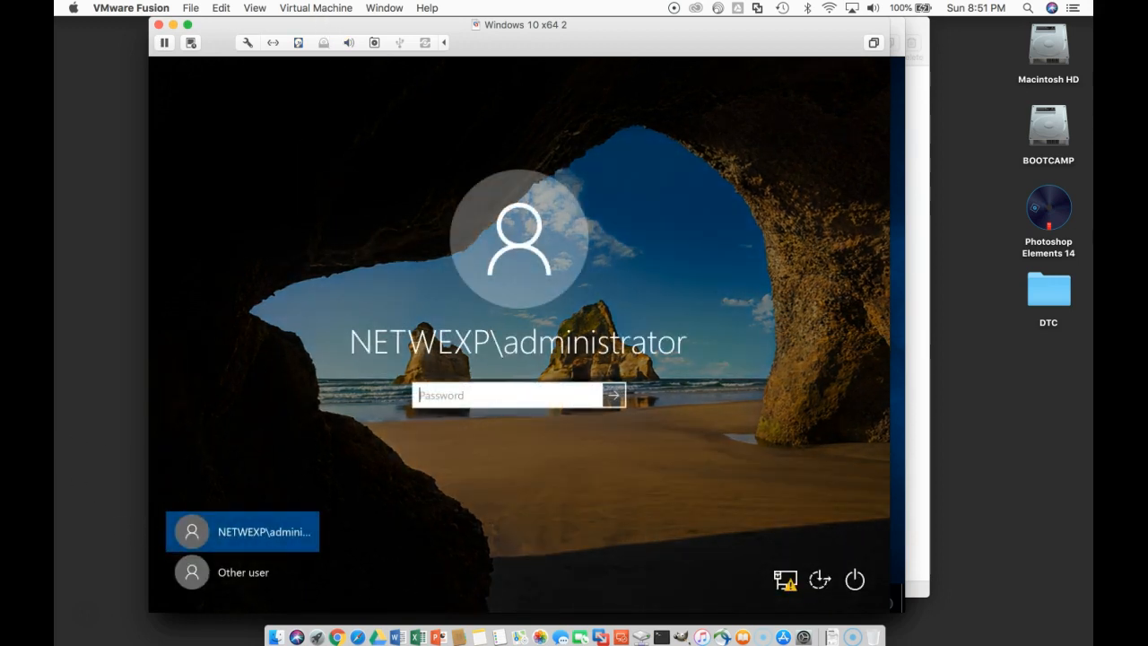
Step: Sign in to Windows 10 with the domain administrator account by entering its password
{"action": "type", "text": "•"}
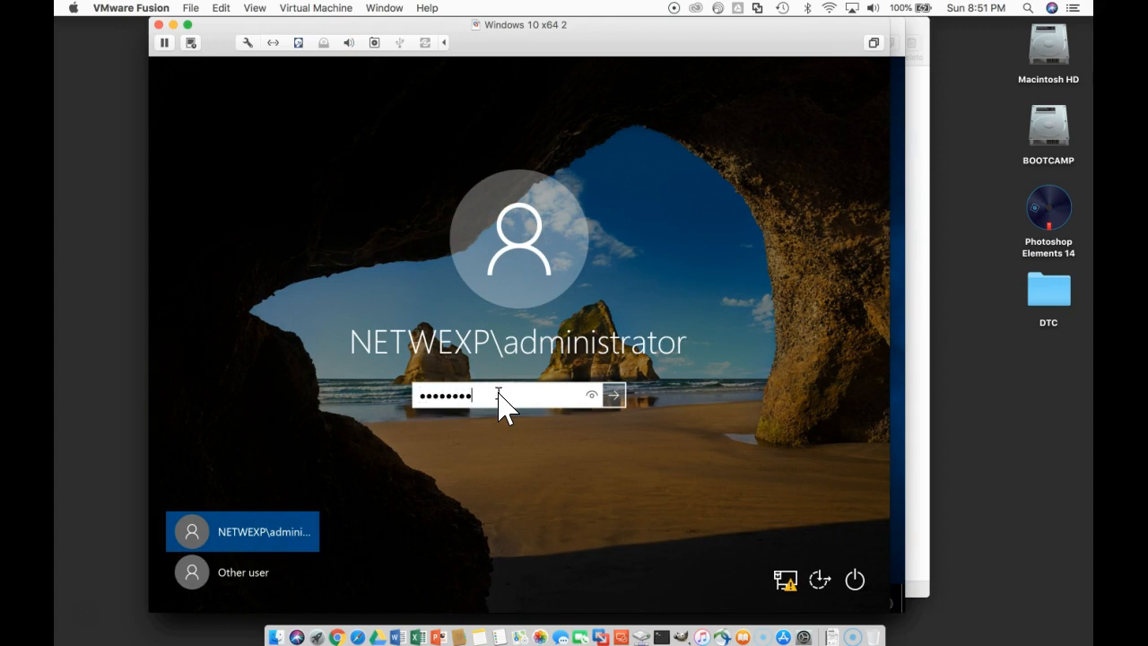
{"action": "key", "text": "BackSpace"}
{"action": "key", "text": "BackSpace"}
{"action": "key", "text": "BackSpace"}
{"action": "key", "text": "BackSpace"}
{"action": "key", "text": "BackSpace"}
{"action": "type", "text": "•"}
{"action": "left_click", "coordinate": [618, 400]}
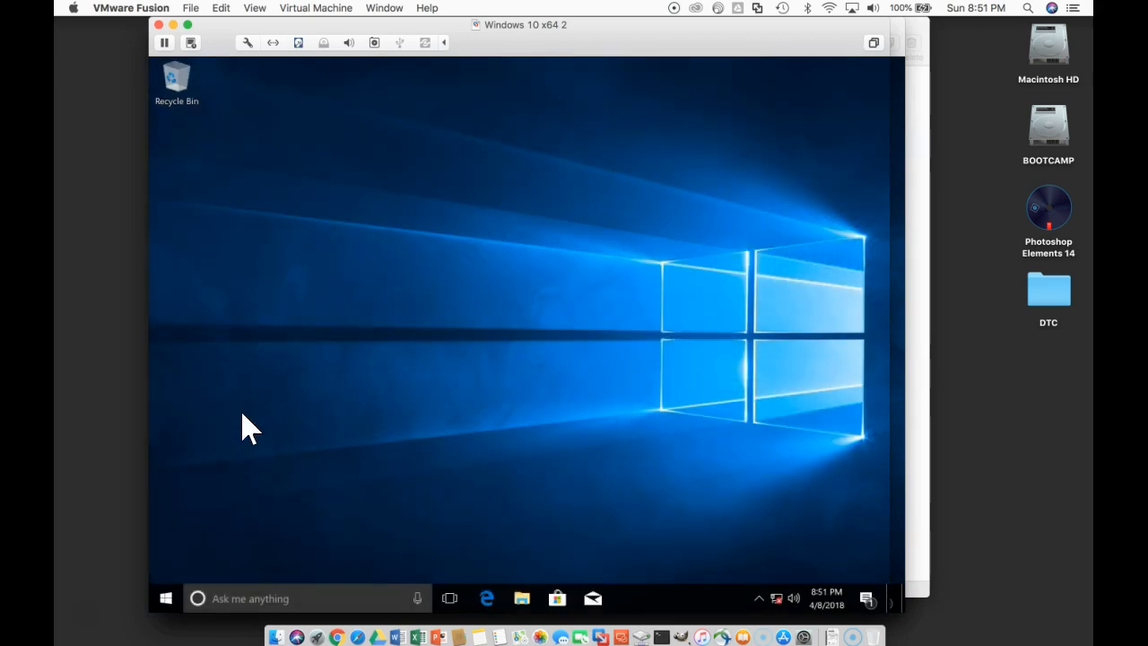
Step: Open the Internet Protocol Version 4 (TCP/IPv4) properties of the Ethernet0 adapter from the network adapter settings
{"action": "right_click", "coordinate": [777, 599]}
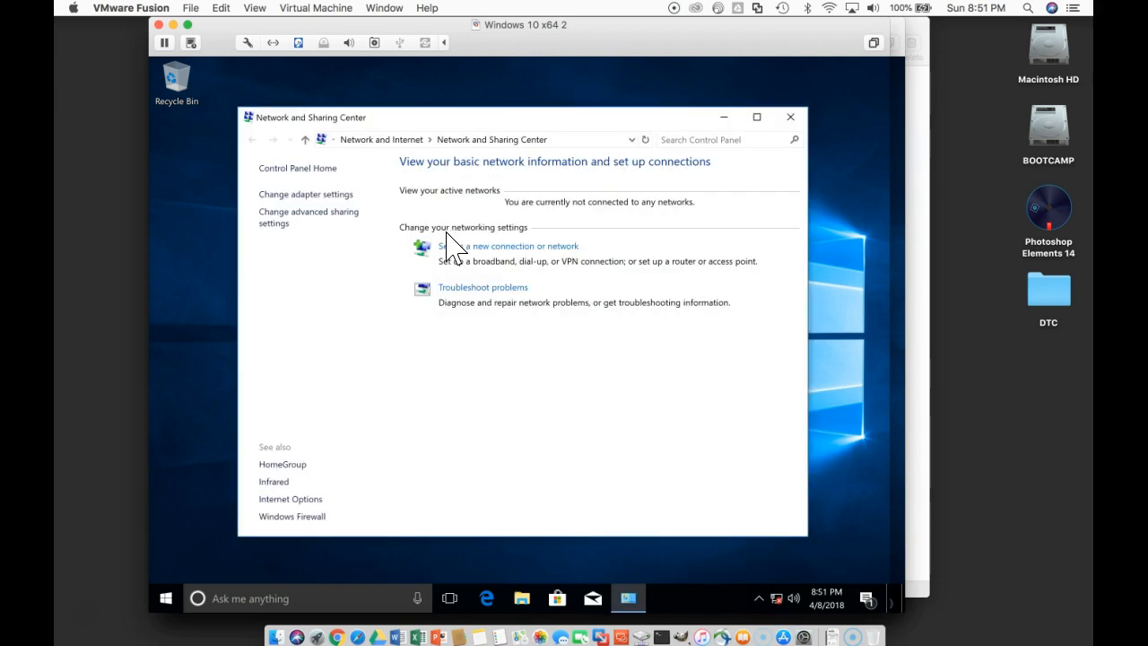
{"action": "left_click", "coordinate": [340, 201]}
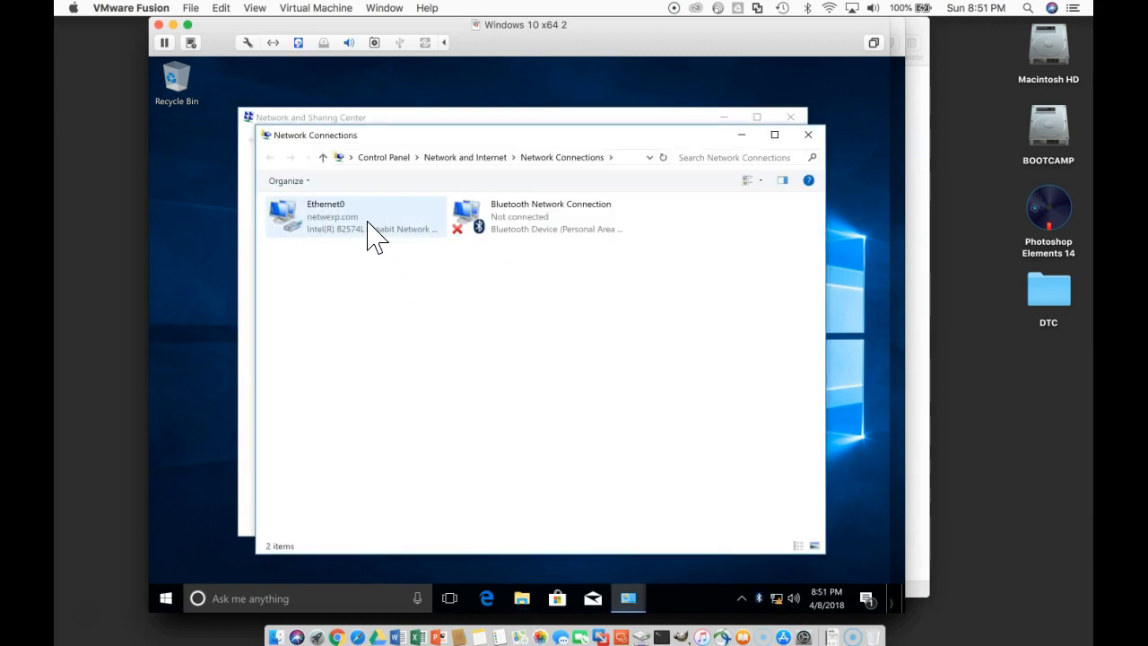
{"action": "right_click", "coordinate": [374, 235]}
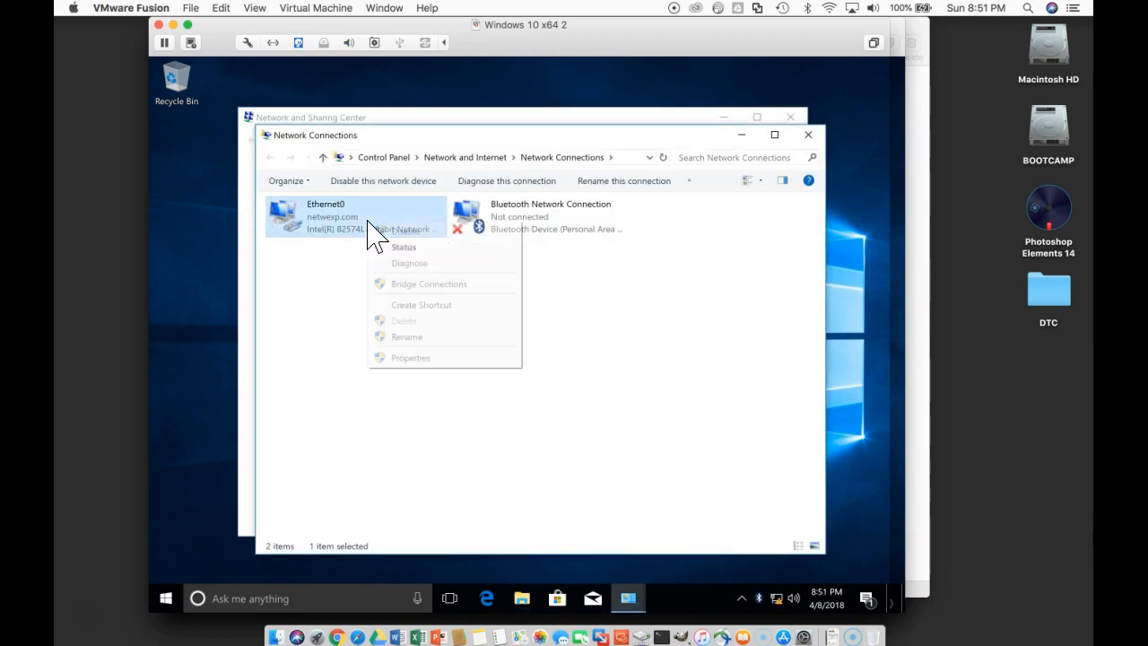
{"action": "left_click", "coordinate": [428, 359]}
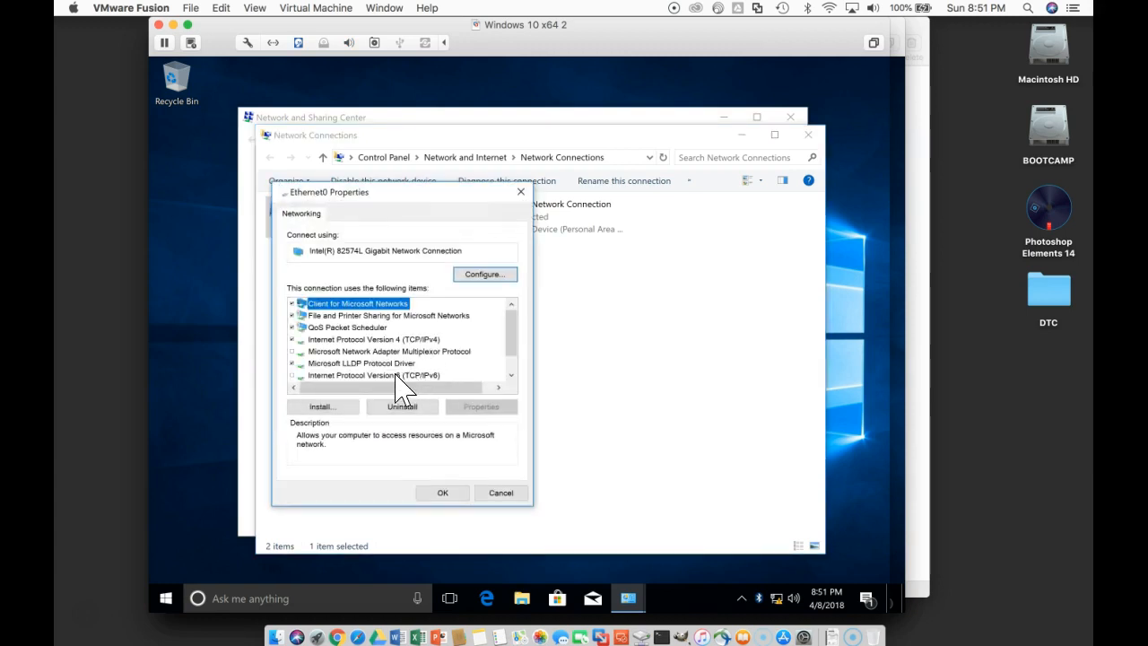
{"action": "left_click", "coordinate": [393, 340]}
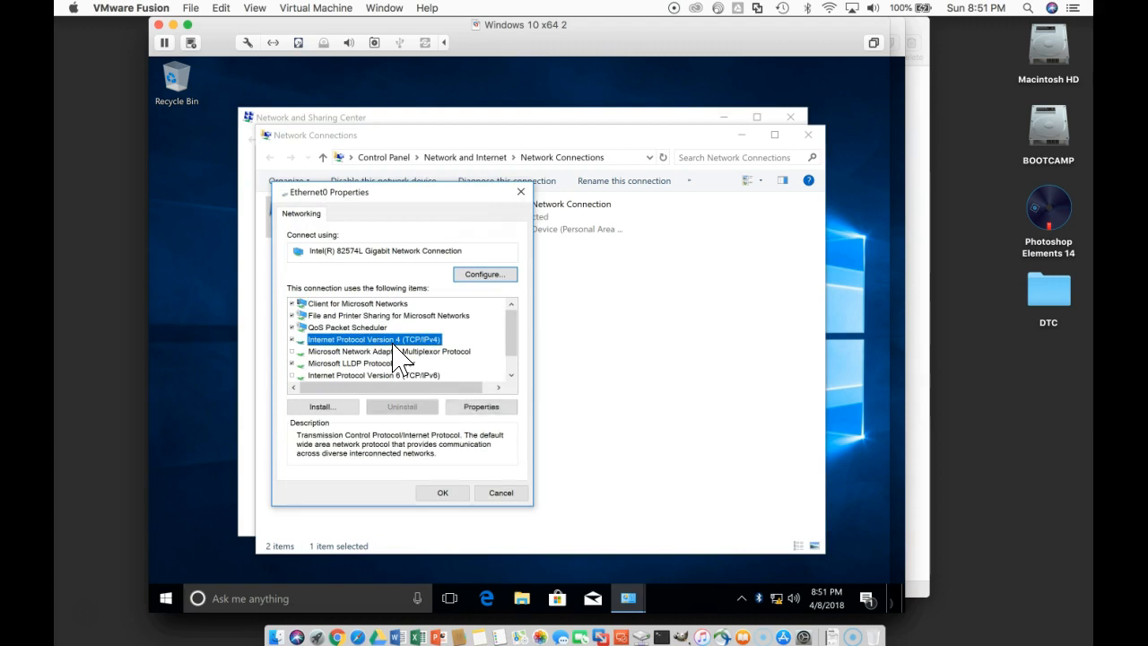
{"action": "left_click", "coordinate": [483, 408]}
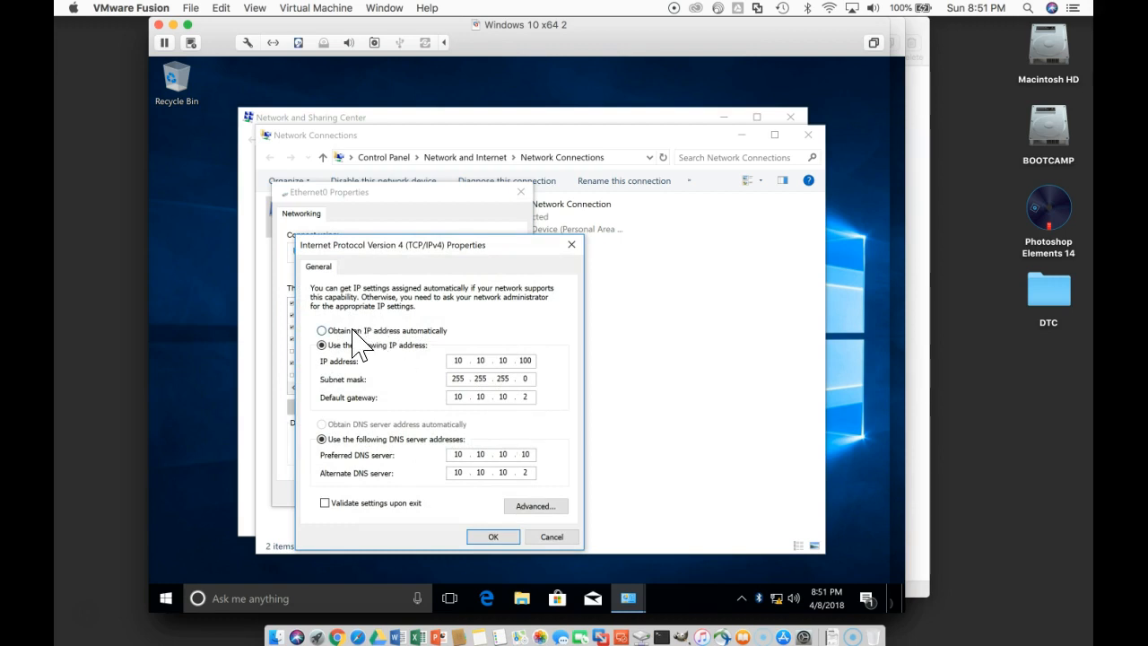
Step: Set Ethernet0 to obtain its IP address and DNS server address automatically, then close the network windows
{"action": "left_click", "coordinate": [353, 330]}
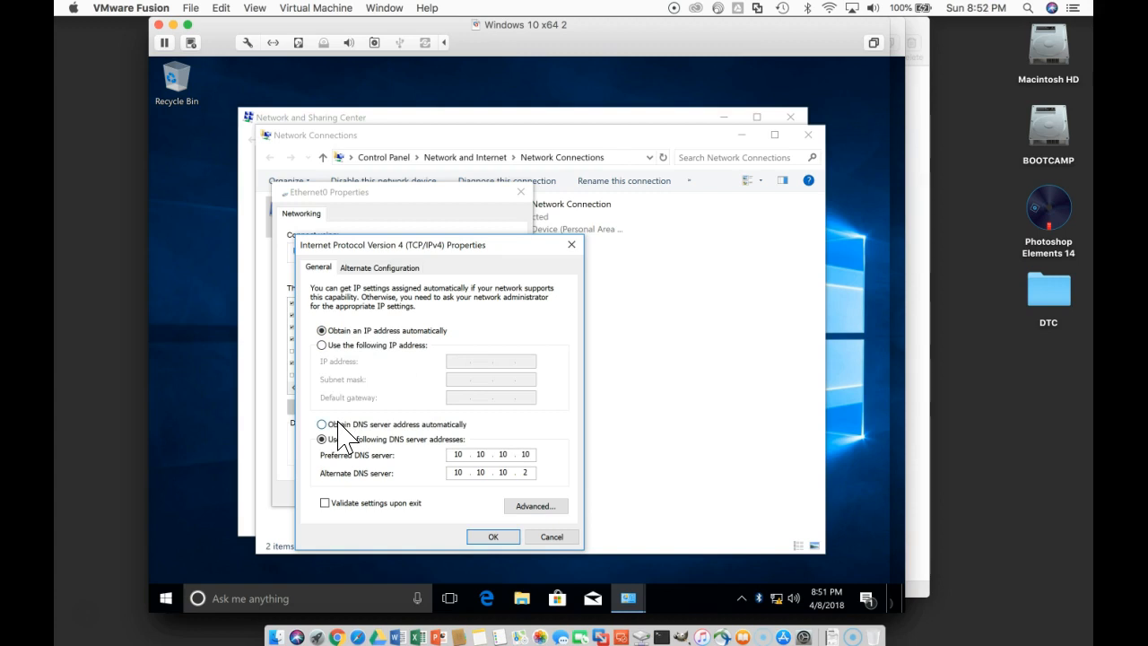
{"action": "left_click", "coordinate": [339, 429]}
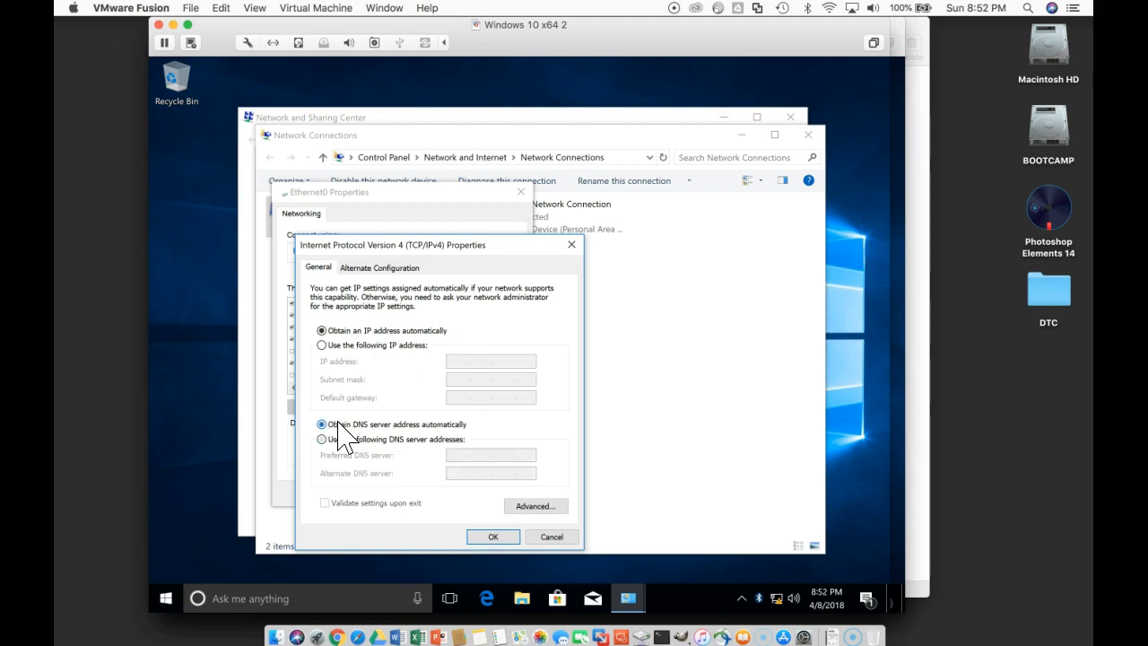
{"action": "left_click", "coordinate": [495, 536]}
{"action": "left_click", "coordinate": [442, 493]}
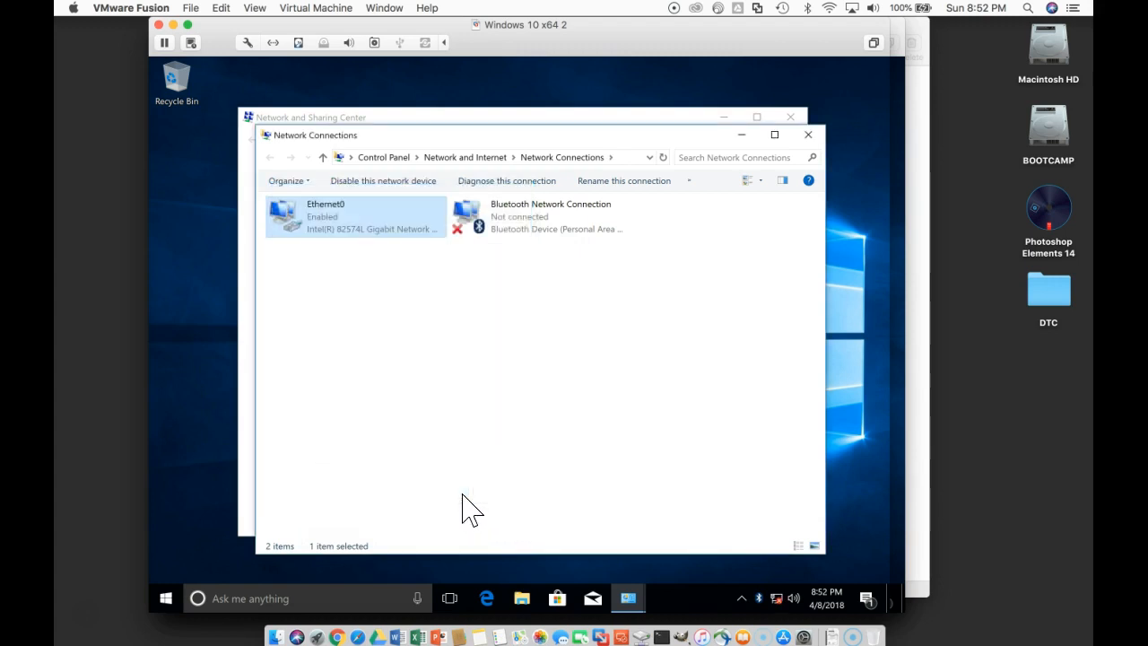
{"action": "left_click", "coordinate": [807, 137]}
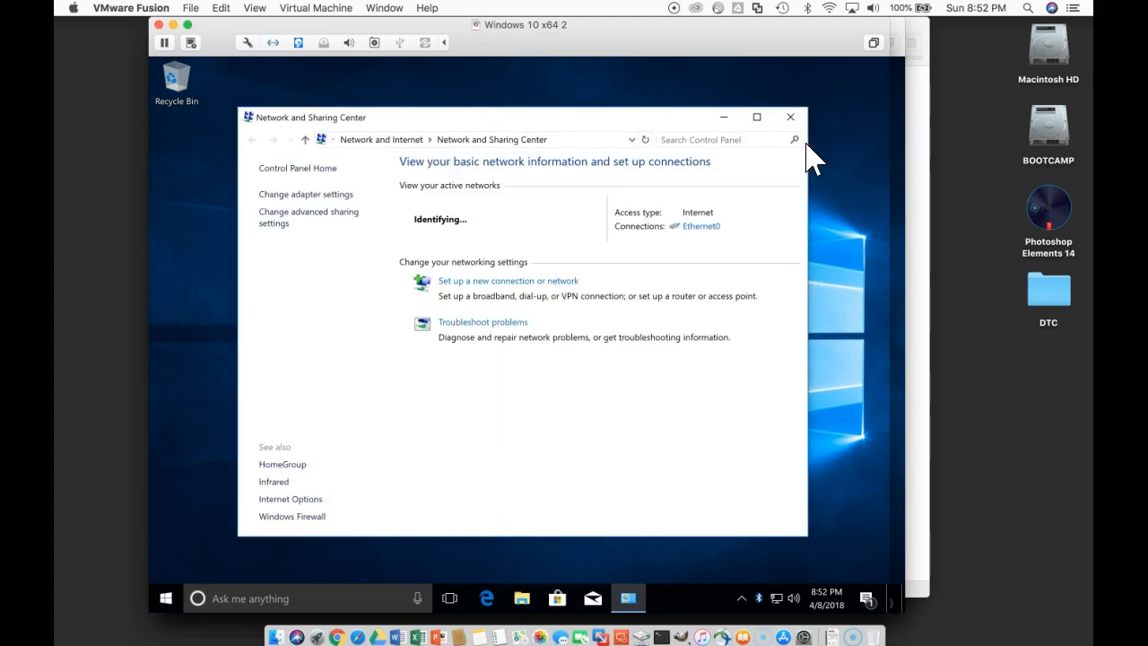
{"action": "left_click", "coordinate": [792, 118]}
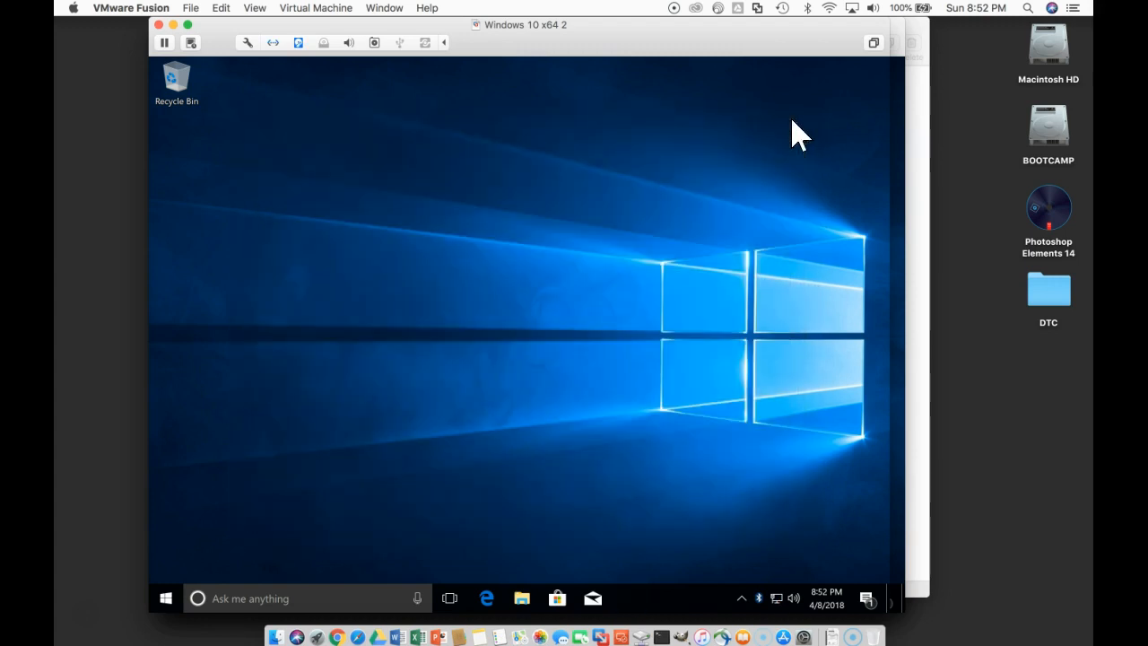
Step: Search Windows for cmd and open Command Prompt
{"action": "left_click", "coordinate": [169, 598]}
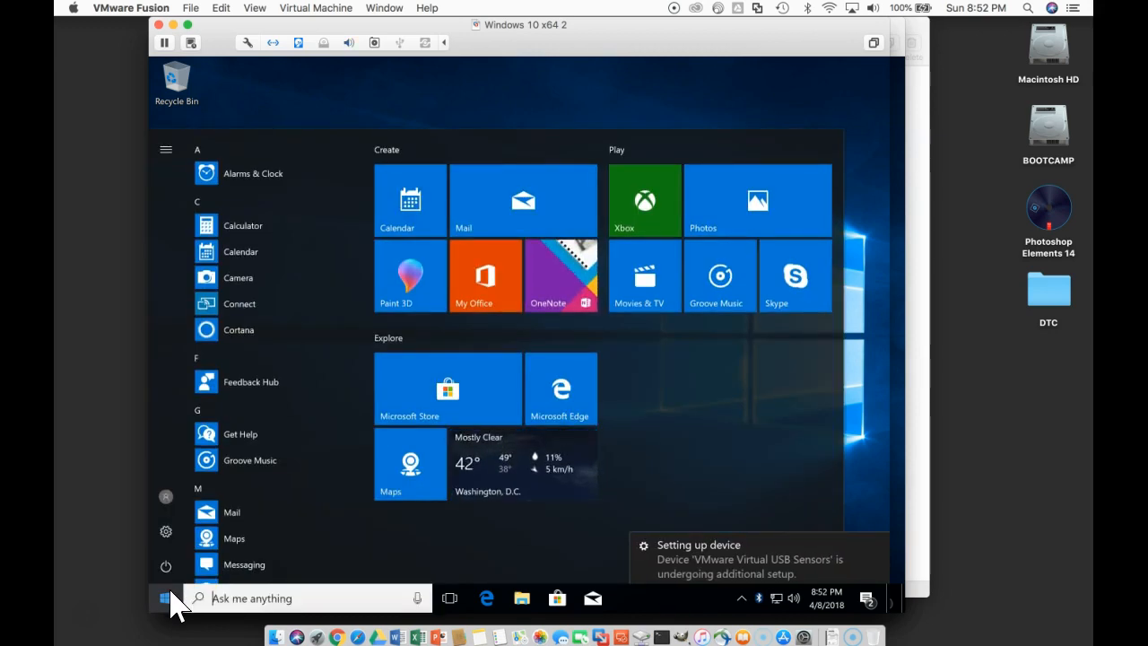
{"action": "left_click", "coordinate": [224, 598]}
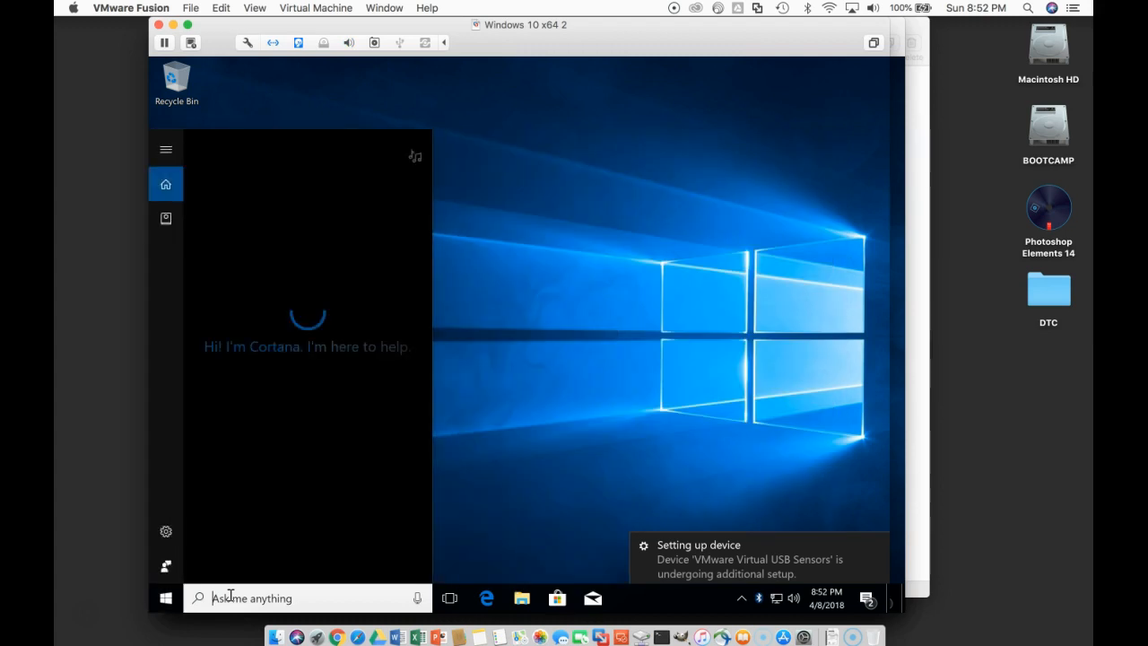
{"action": "type", "text": "cmd"}
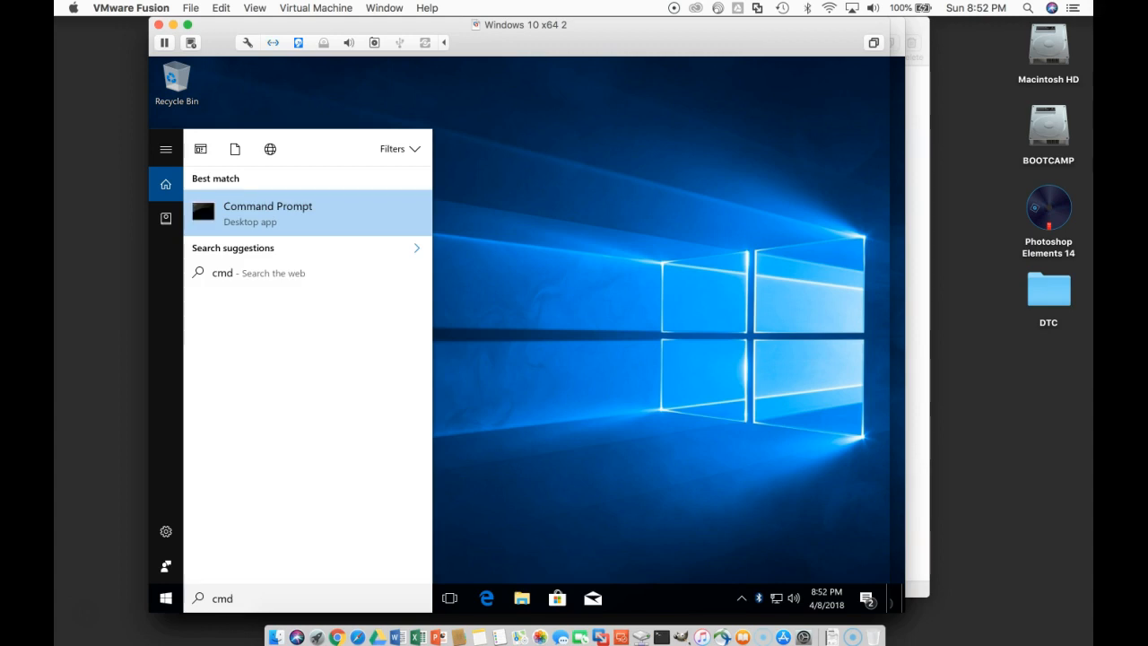
{"action": "key", "text": "Return"}
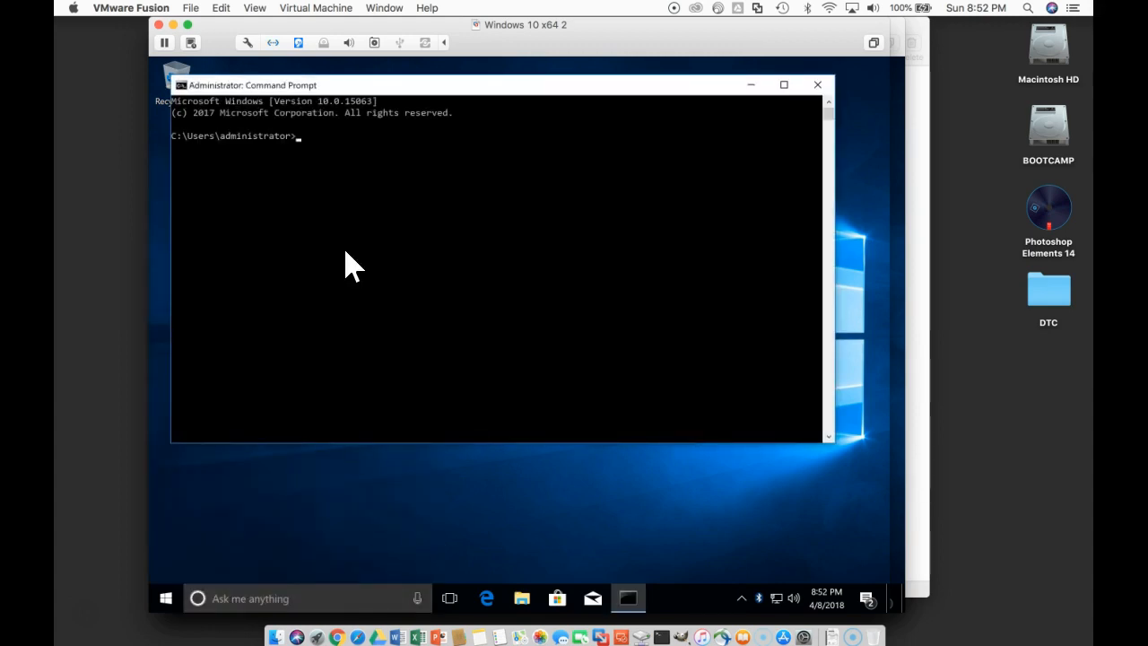
Step: List the full IP configuration with ipconfig /all and examine the Ethernet0 address and DHCP server details
{"action": "type", "text": "ipconfig /all"}
{"action": "key", "text": "Return"}
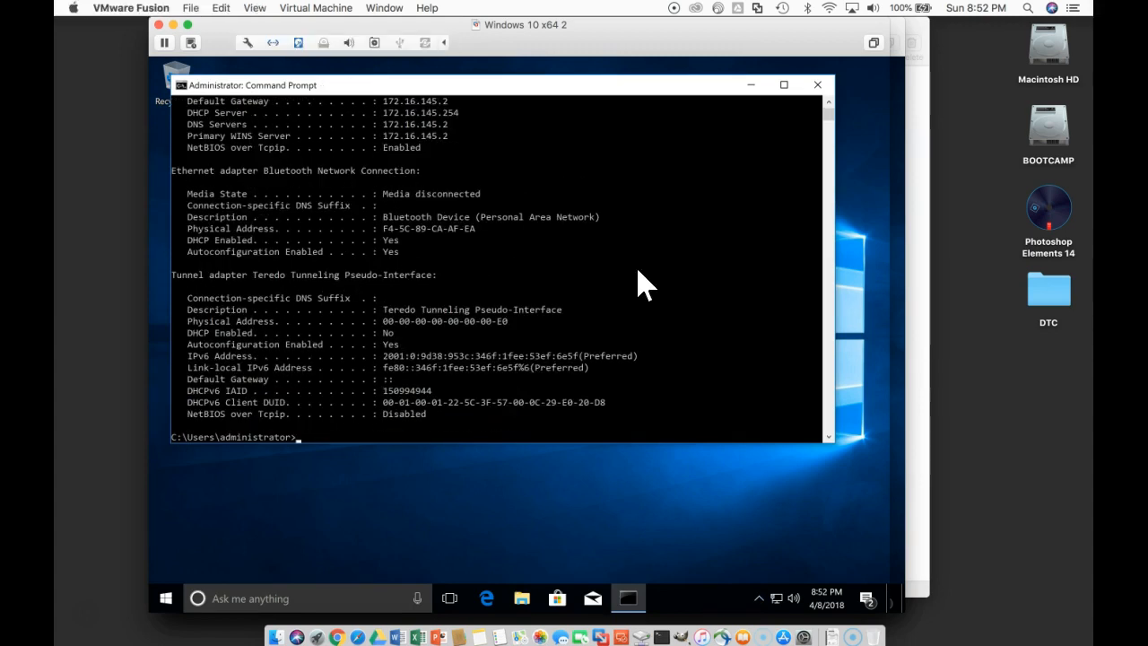
{"action": "scroll", "coordinate": [760, 299], "scroll_direction": "up", "scroll_amount": 2}
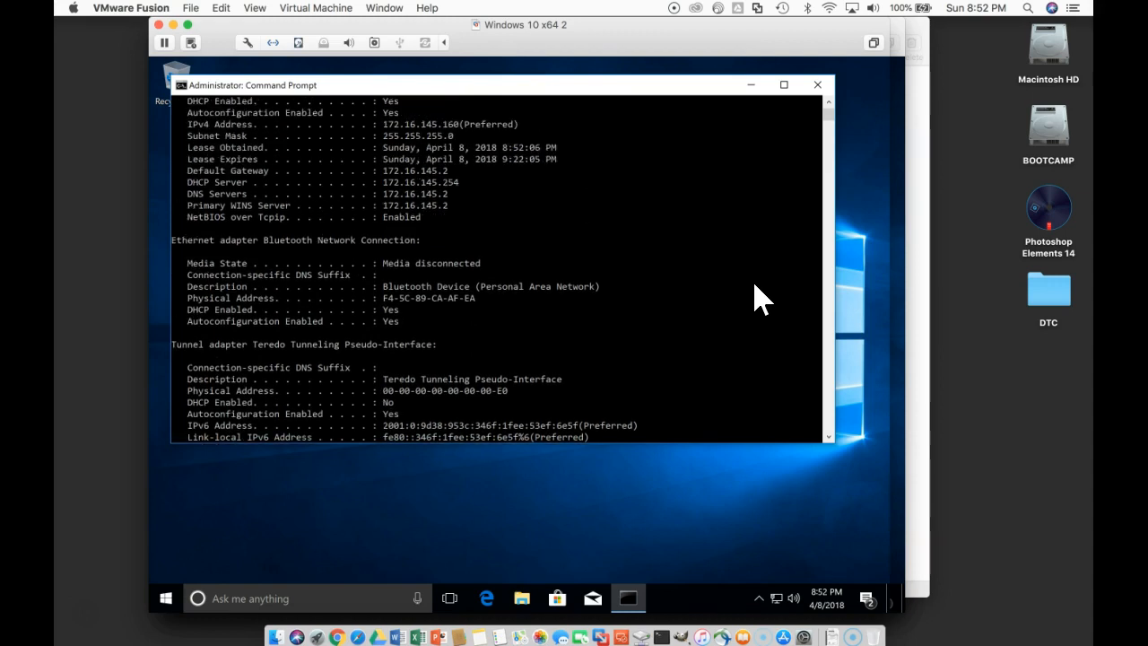
{"action": "scroll", "coordinate": [760, 299], "scroll_direction": "up", "scroll_amount": 6}
Step: Connect the Windows 10 x64 2 virtual machine's network adapter to the custom network vmnet2
{"action": "left_click", "coordinate": [248, 43]}
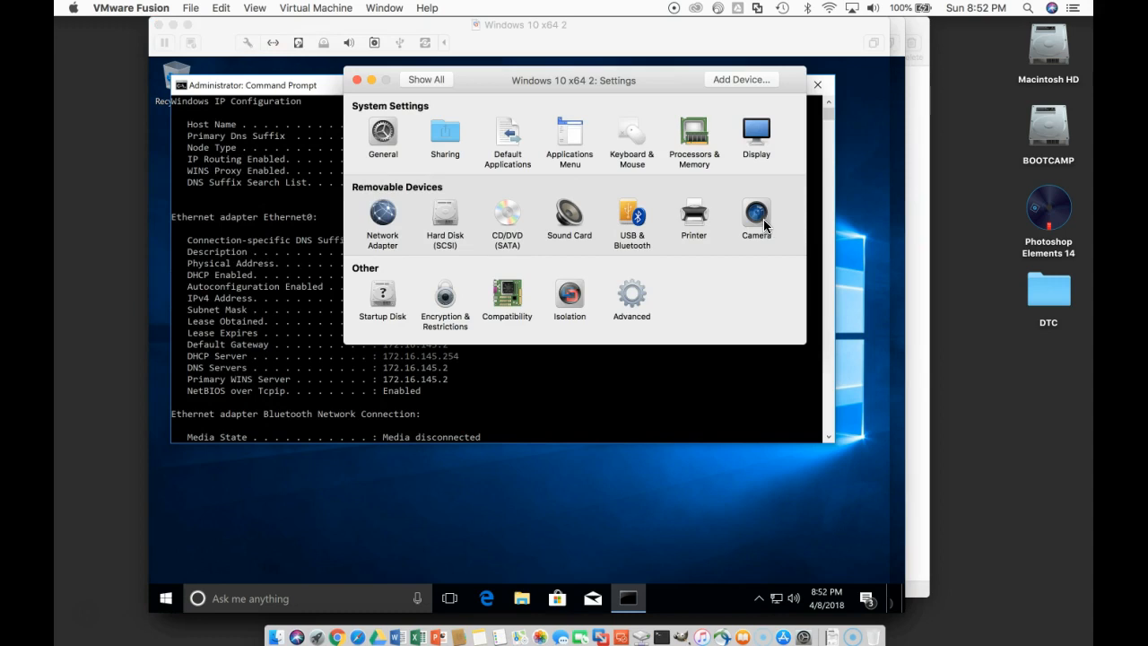
{"action": "left_click", "coordinate": [384, 219]}
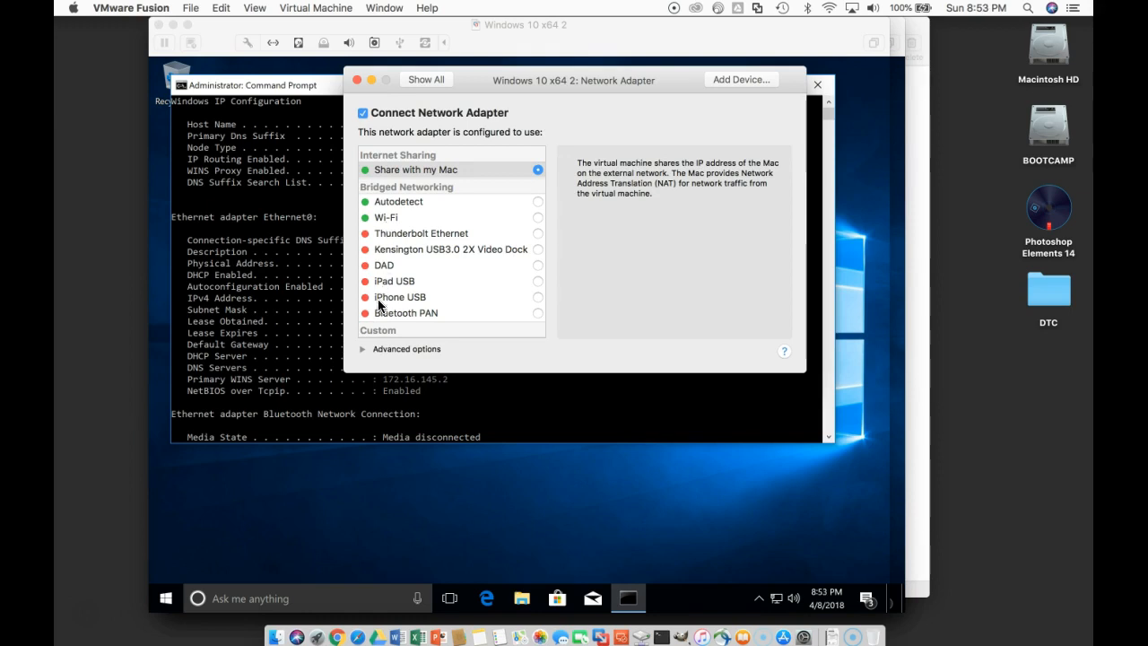
{"action": "left_click", "coordinate": [362, 350]}
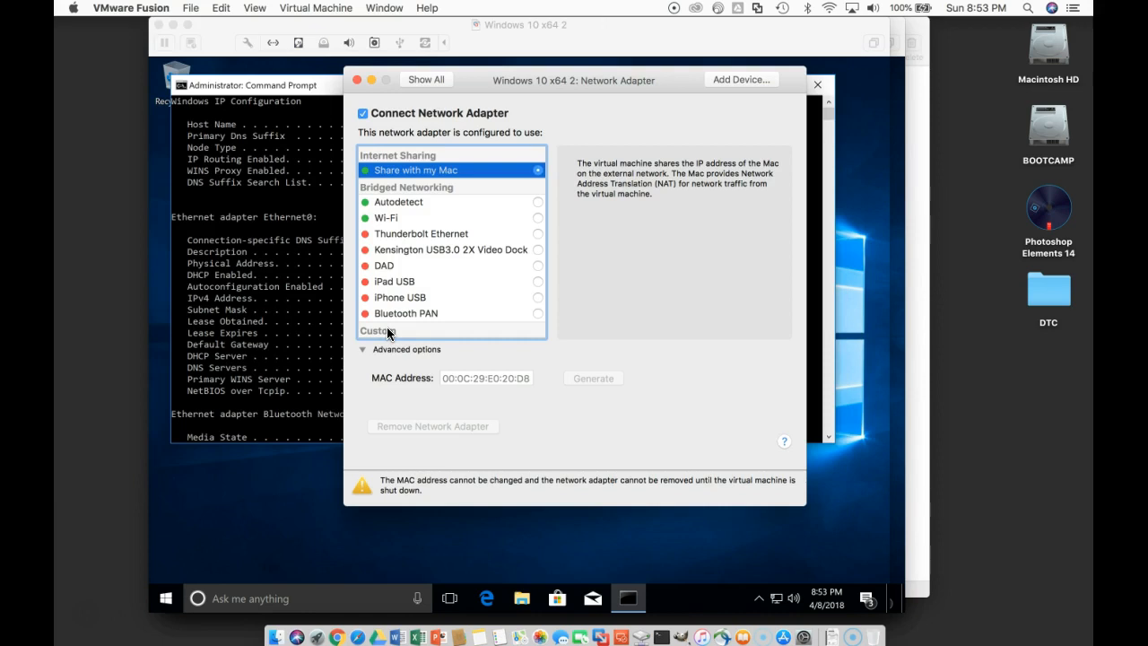
{"action": "scroll", "coordinate": [387, 332], "scroll_direction": "down", "scroll_amount": 2}
{"action": "scroll", "coordinate": [387, 332], "scroll_direction": "down", "scroll_amount": 5}
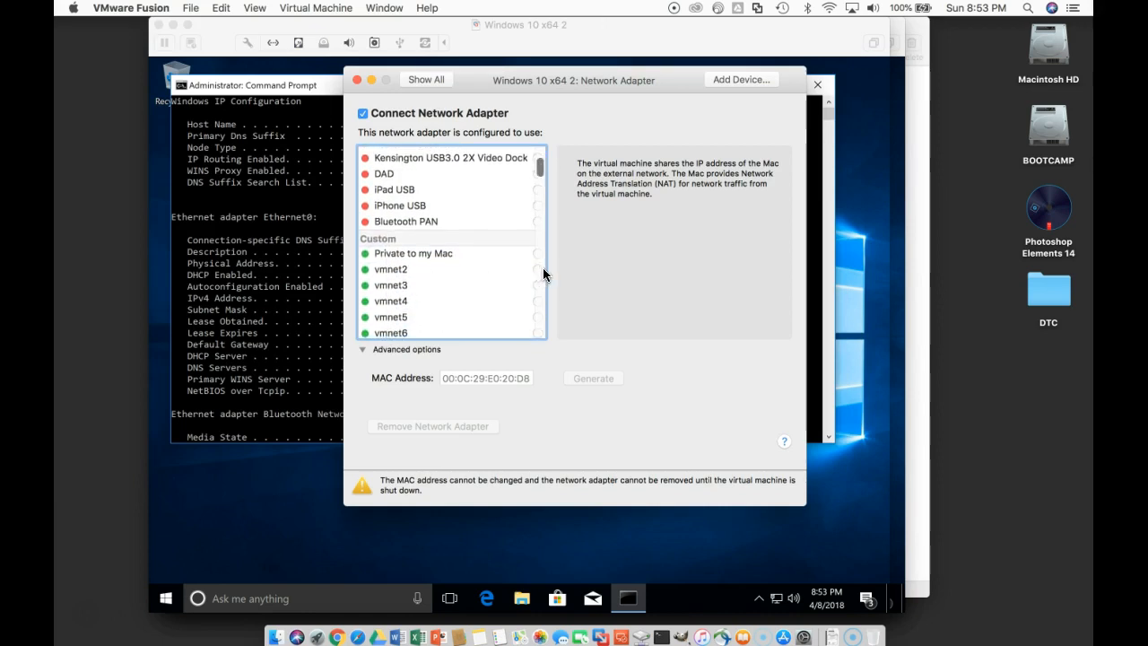
{"action": "scroll", "coordinate": [536, 275], "scroll_direction": "down", "scroll_amount": 10}
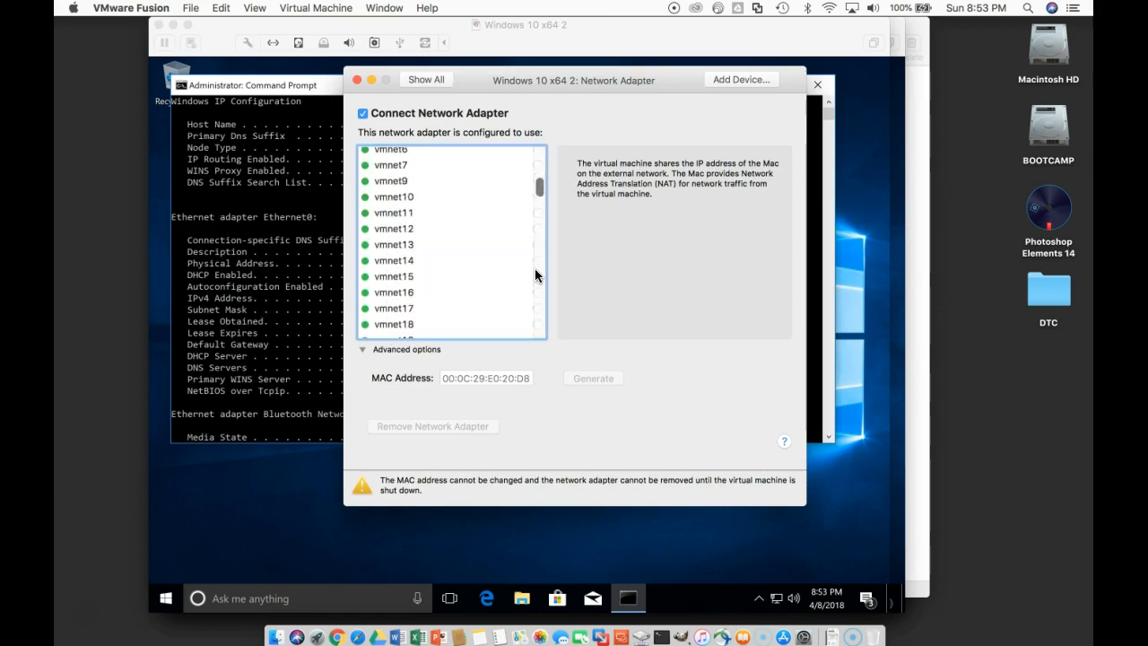
{"action": "scroll", "coordinate": [488, 178], "scroll_direction": "up", "scroll_amount": 4}
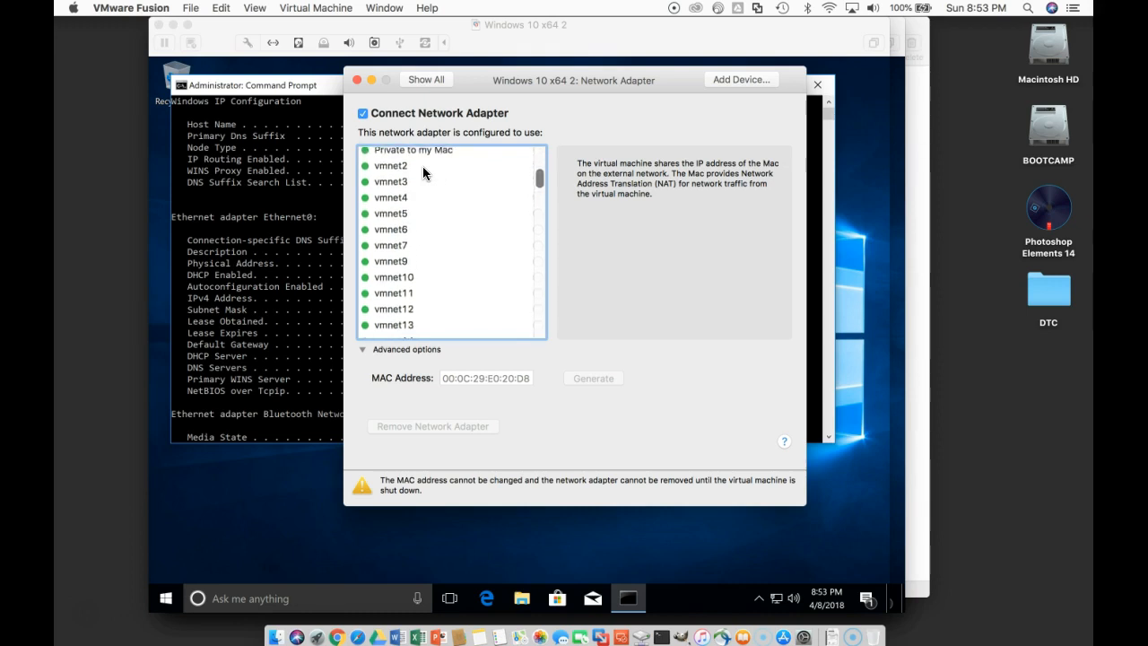
{"action": "left_click", "coordinate": [400, 167]}
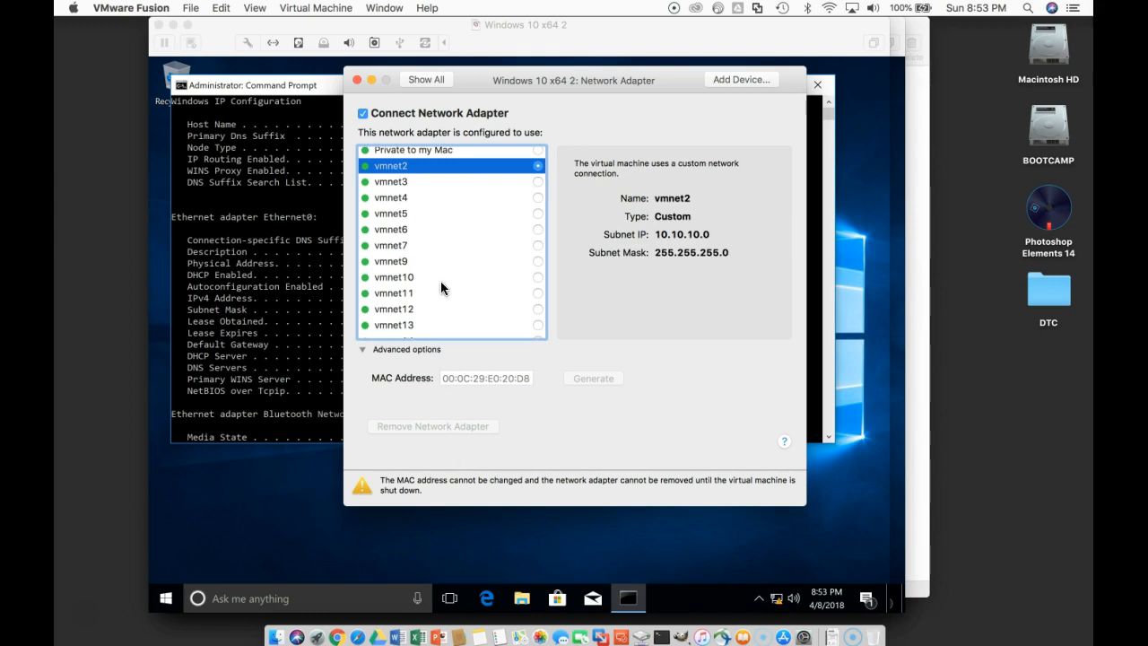
{"action": "scroll", "coordinate": [441, 281], "scroll_direction": "up", "scroll_amount": 5}
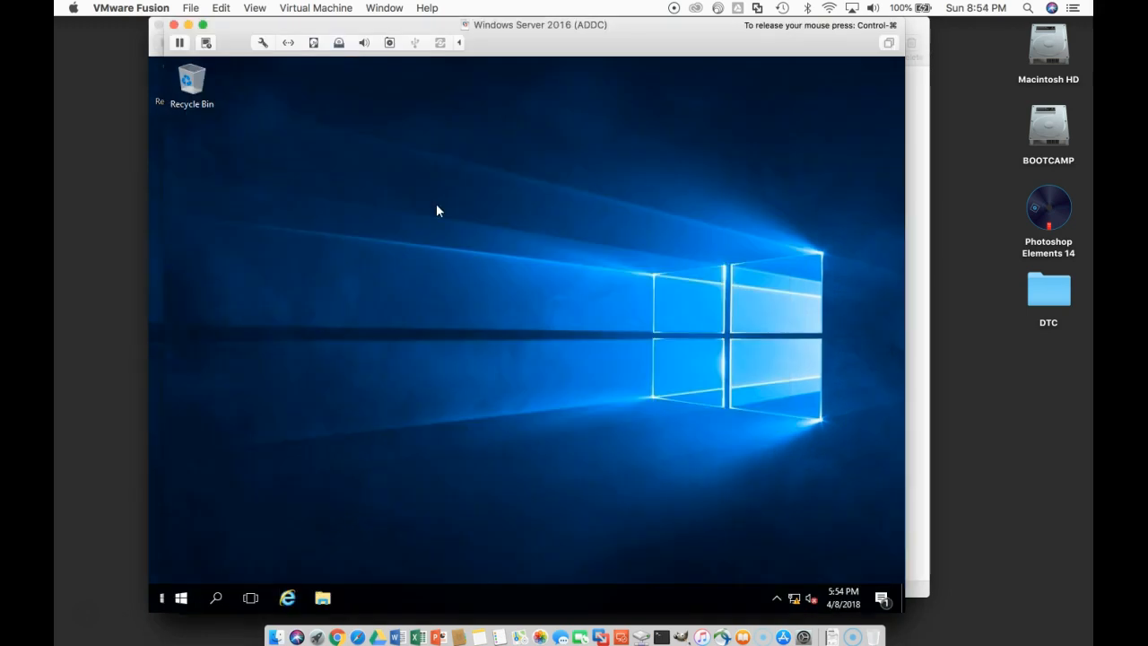
Step: Connect the Windows Server 2016 (ADDC) virtual machine's network adapter to the custom network vmnet2 and close its settings
{"action": "left_click", "coordinate": [265, 43]}
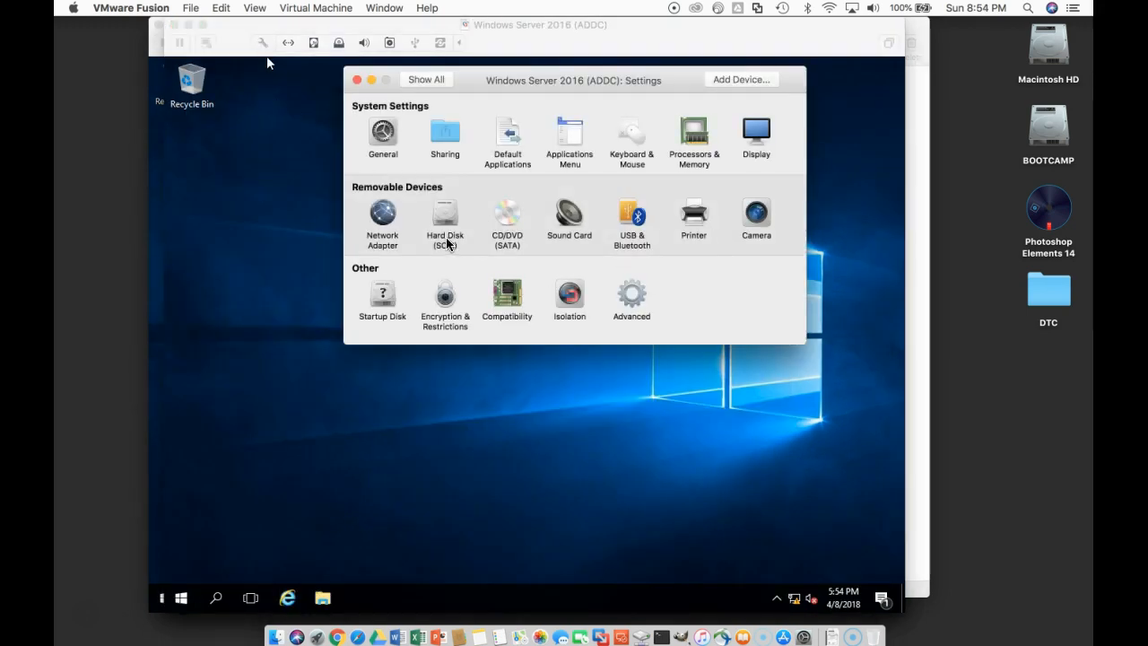
{"action": "left_click", "coordinate": [386, 219]}
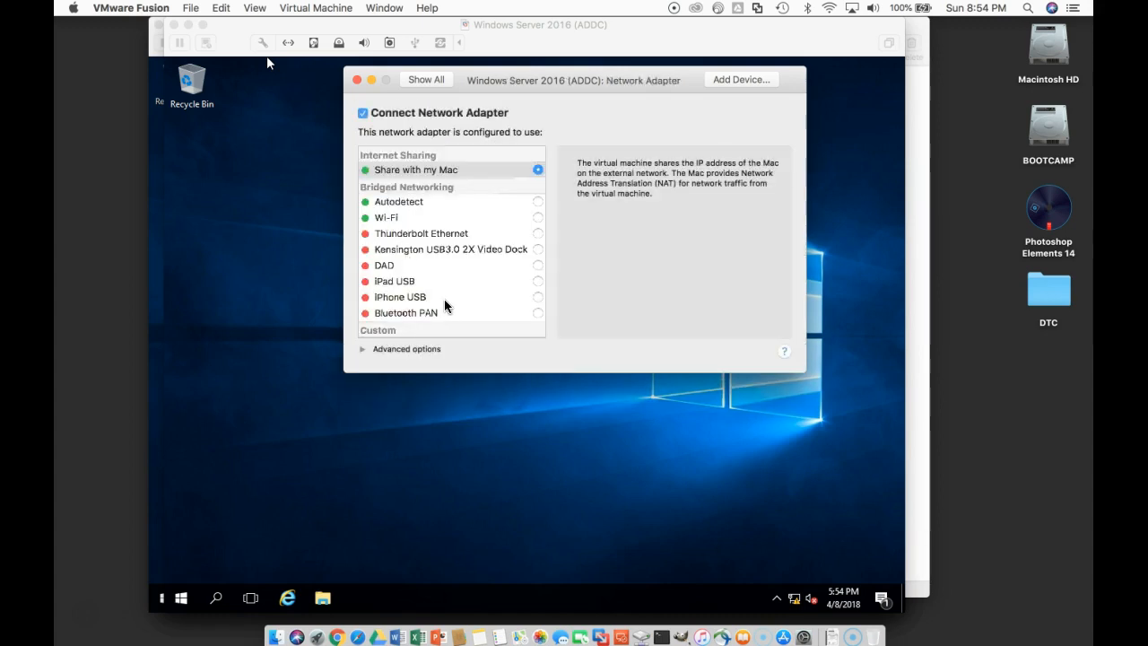
{"action": "scroll", "coordinate": [444, 305], "scroll_direction": "down", "scroll_amount": 5}
{"action": "left_click", "coordinate": [405, 235]}
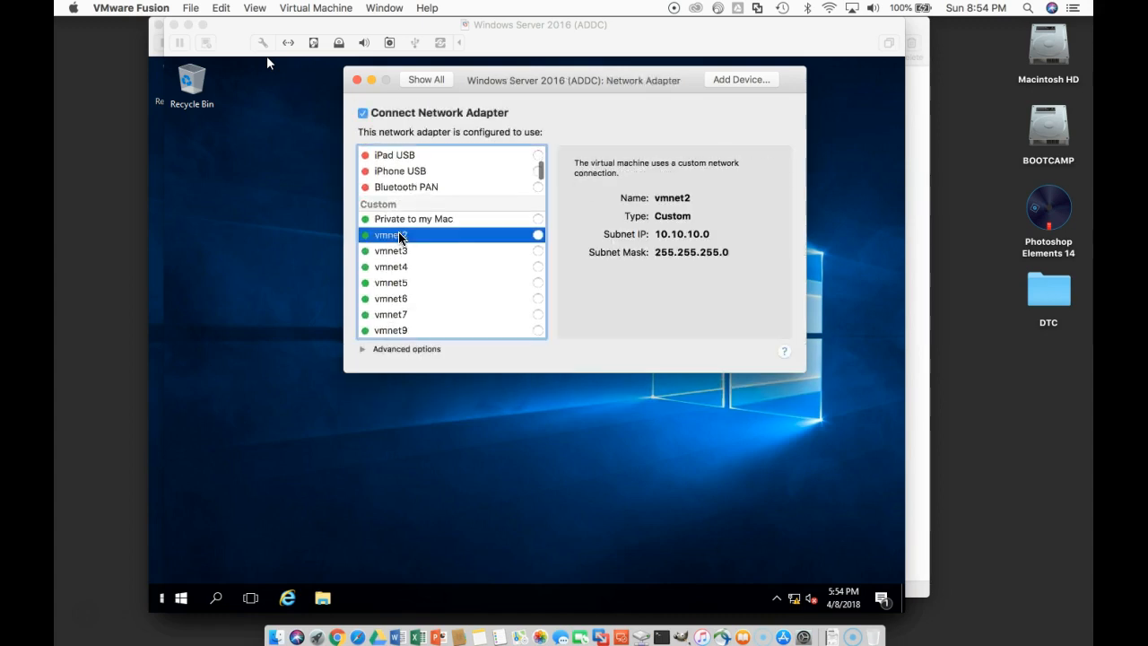
{"action": "scroll", "coordinate": [538, 240], "scroll_direction": "down", "scroll_amount": 5}
{"action": "scroll", "coordinate": [500, 189], "scroll_direction": "up", "scroll_amount": 8}
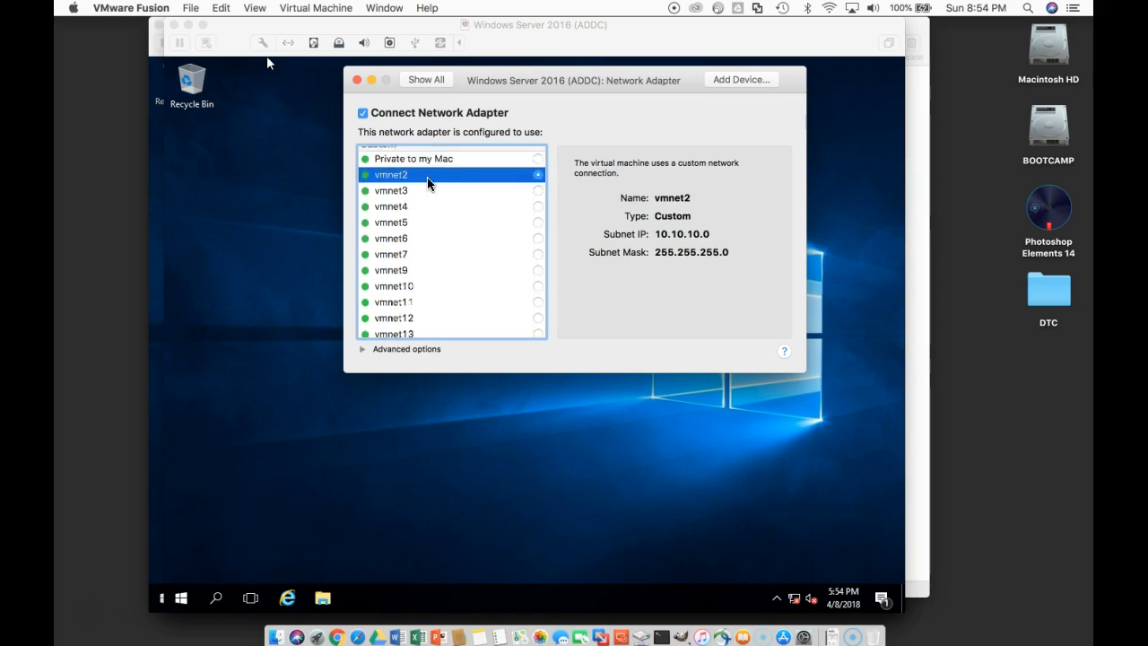
{"action": "left_click", "coordinate": [357, 80]}
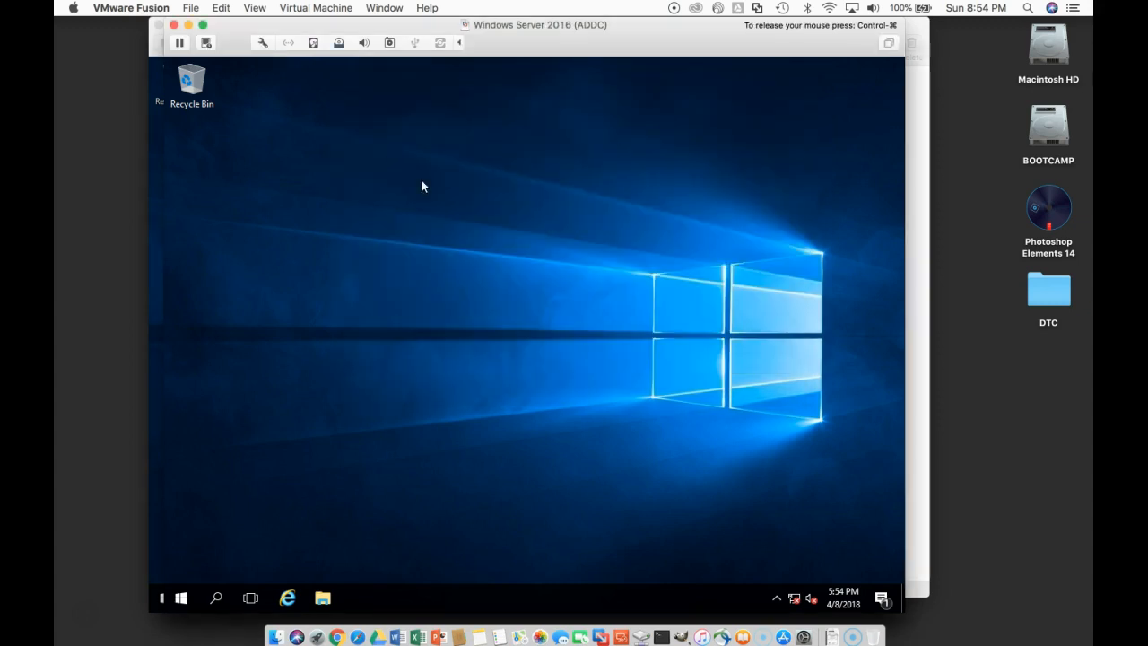
Step: Switch to the Windows 10 x64 2 virtual machine and refresh its IP lease with ipconfig /release and ipconfig /renew
{"action": "left_click", "coordinate": [914, 200]}
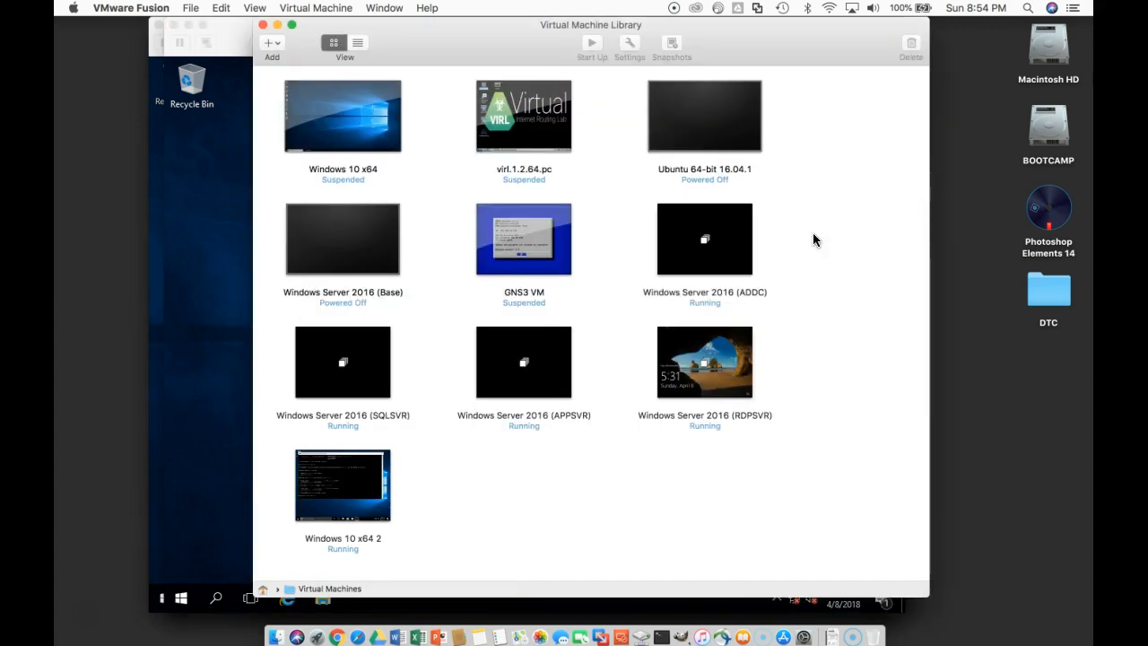
{"action": "double_click", "coordinate": [351, 507]}
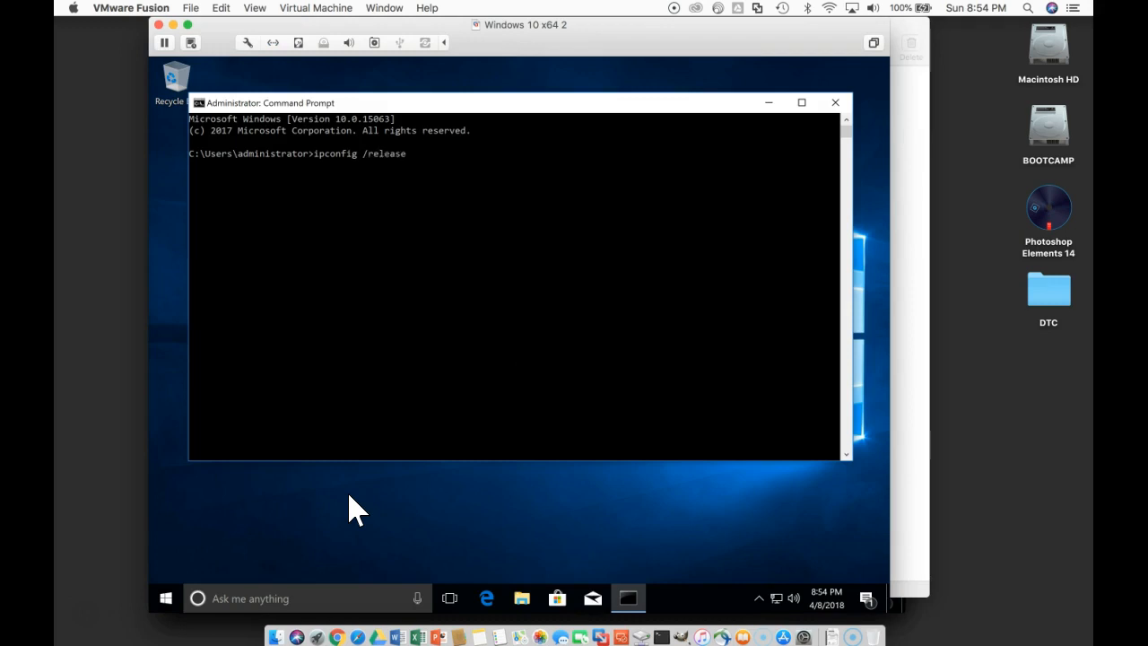
{"action": "key", "text": "Return"}
{"action": "key", "text": "Up"}
{"action": "key", "text": "BackSpace"}
{"action": "key", "text": "BackSpace"}
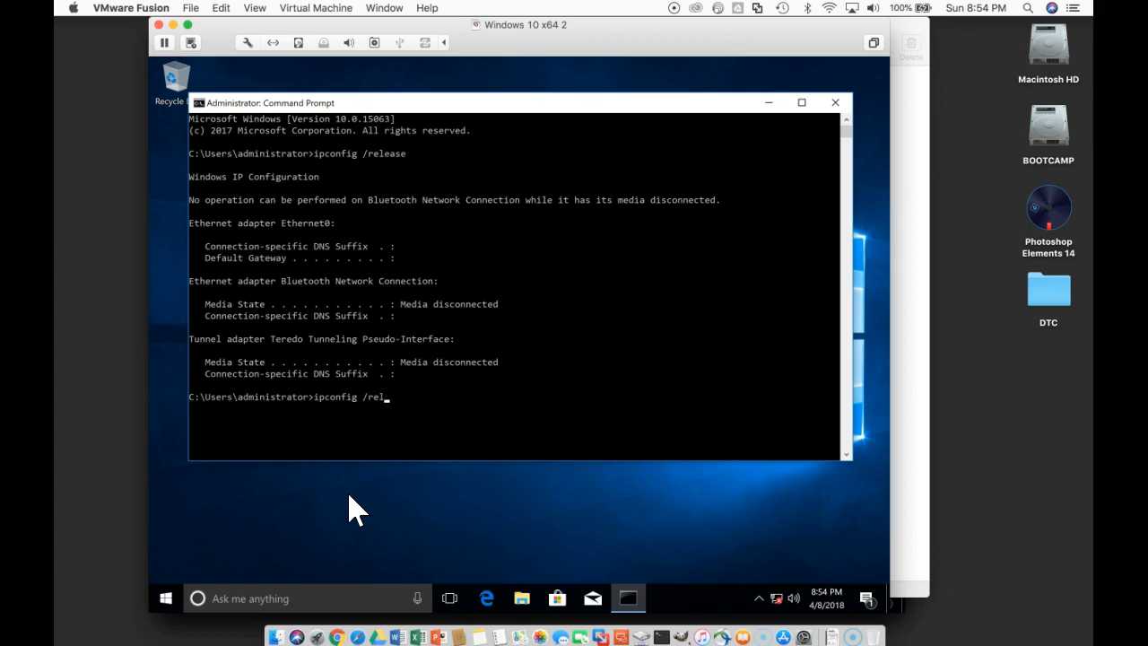
{"action": "key", "text": "Return"}
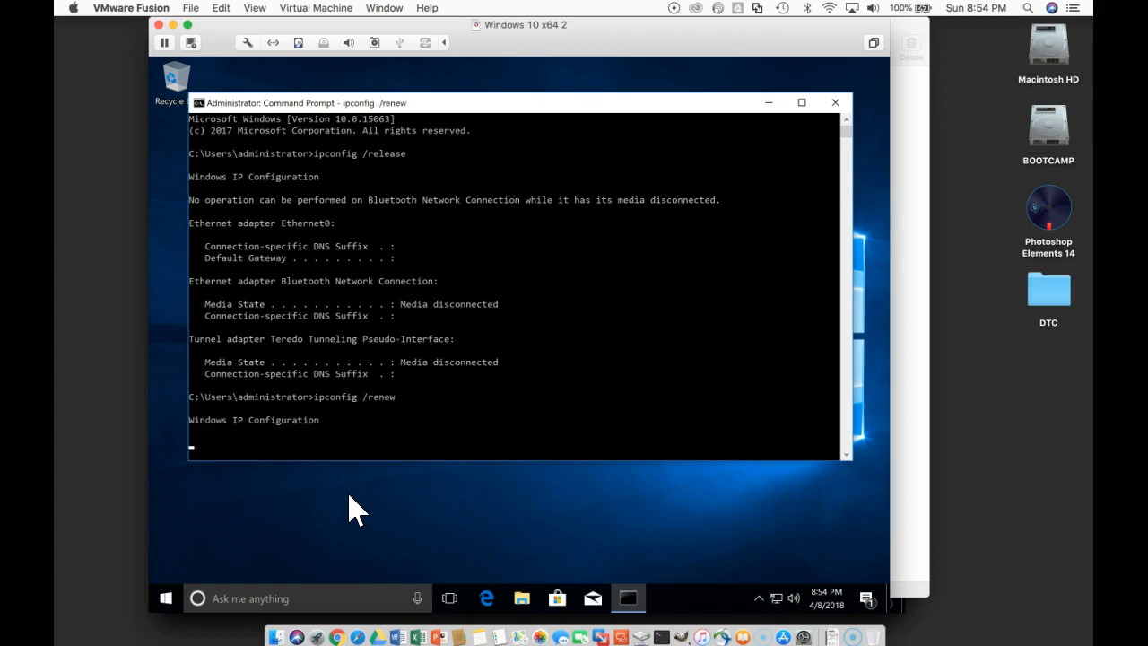